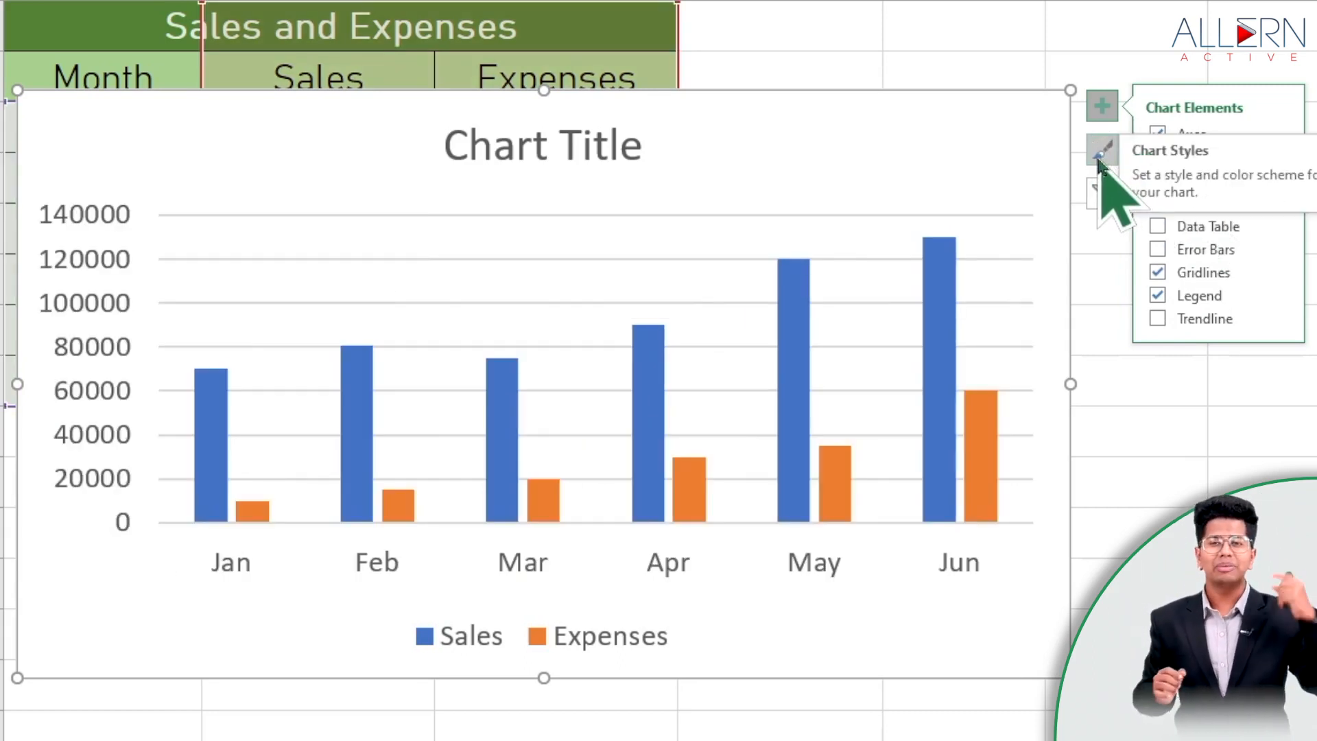
# Recolor the column chart with the monochromatic palette that runs from light to dark green.
pyautogui.click(1097, 159)
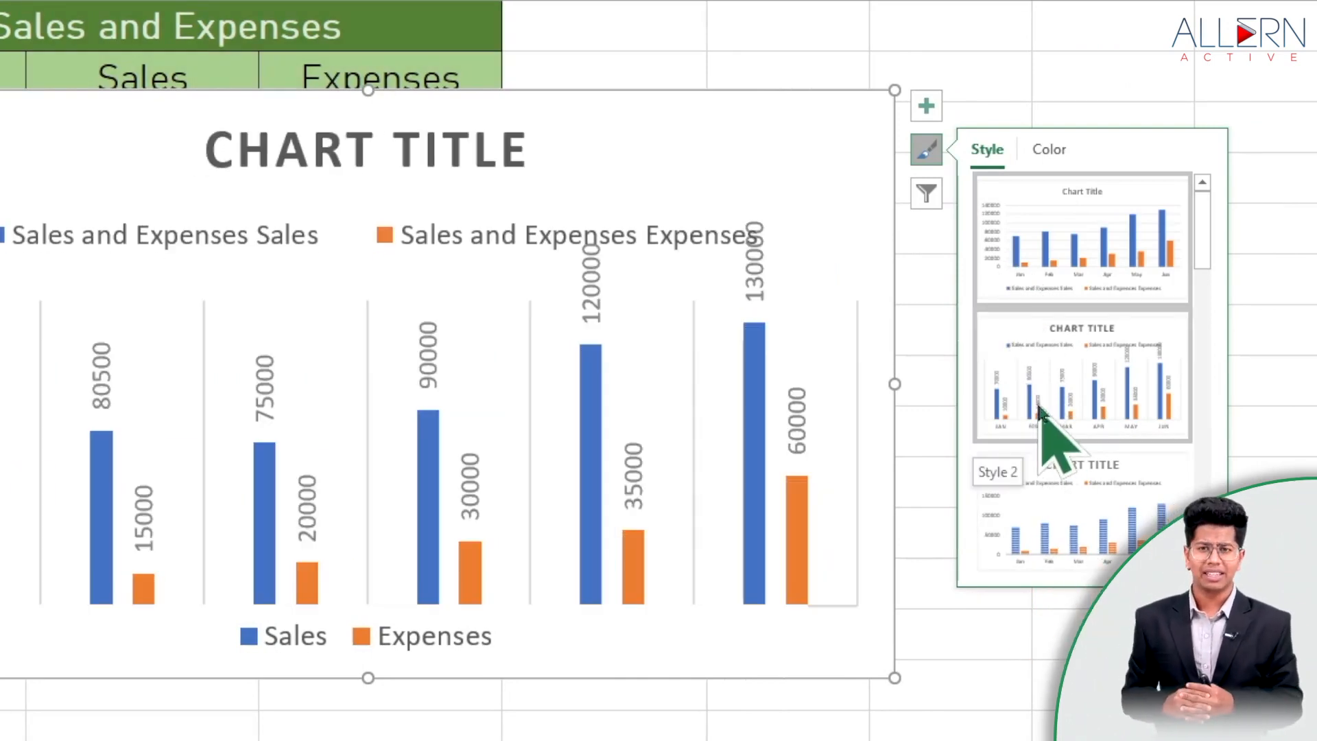
pyautogui.click(1052, 154)
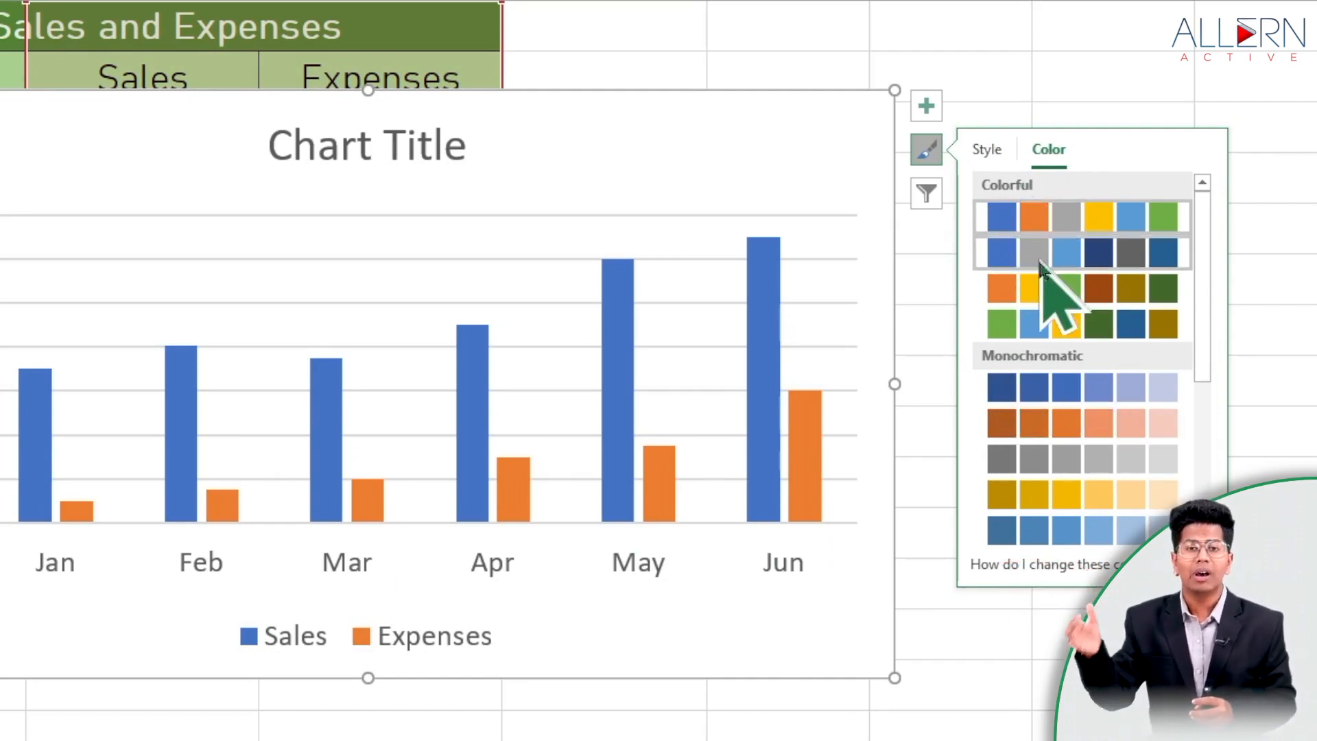
pyautogui.click(1049, 325)
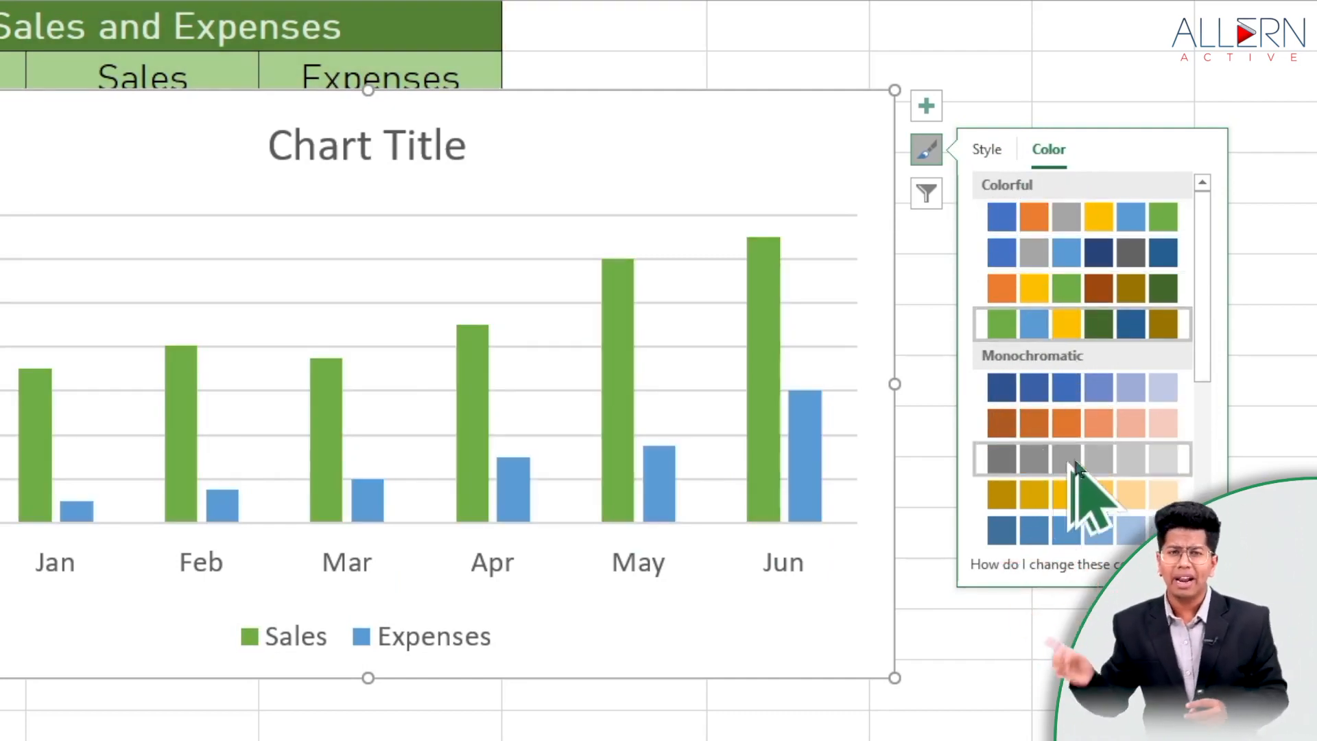
pyautogui.scroll(-4, 1077, 480)
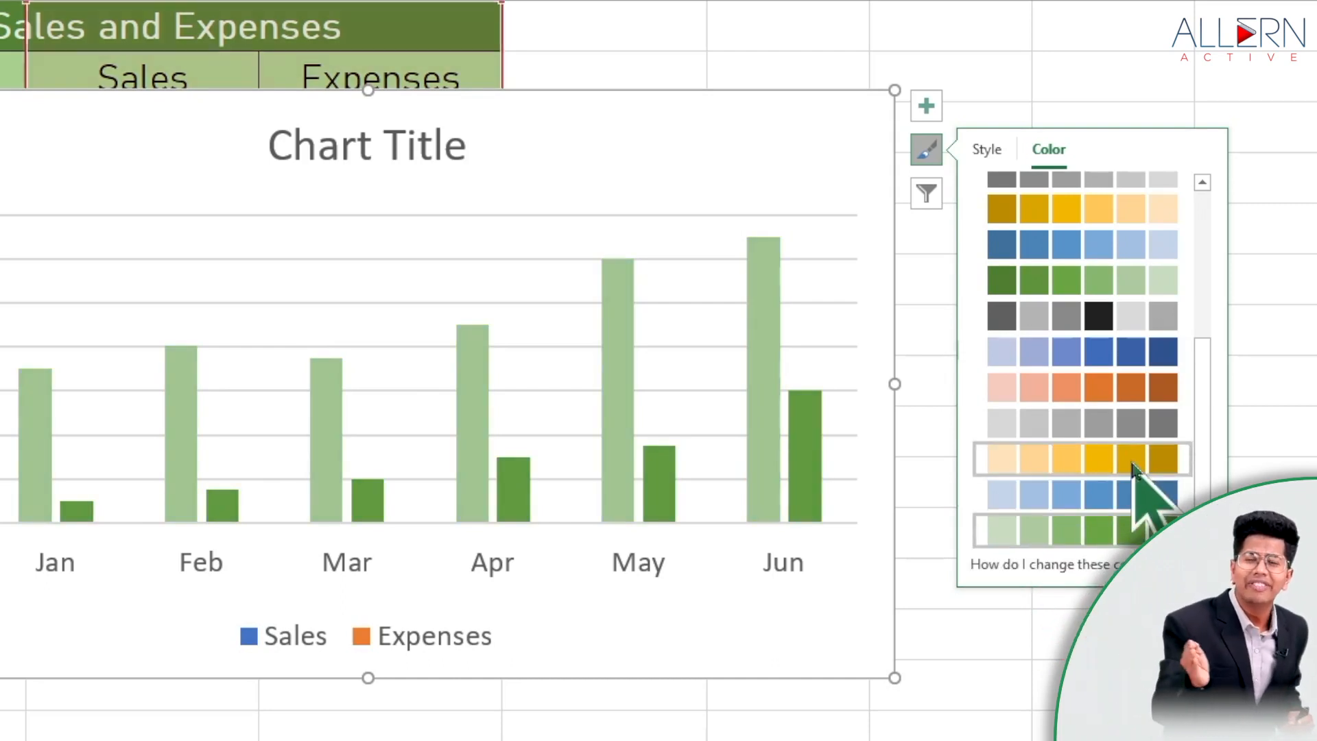
pyautogui.click(1092, 528)
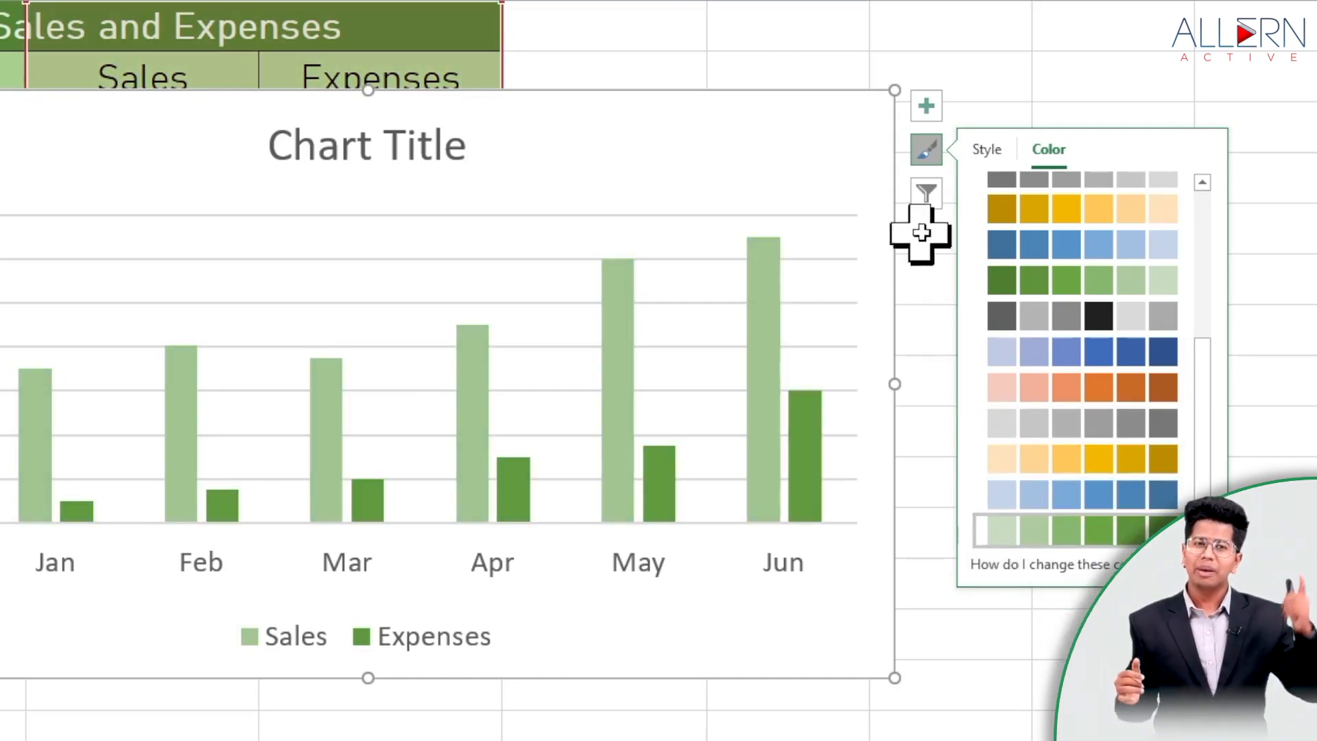
# Filter the Jan, Feb and Mar categories out of the column chart.
pyautogui.click(928, 196)
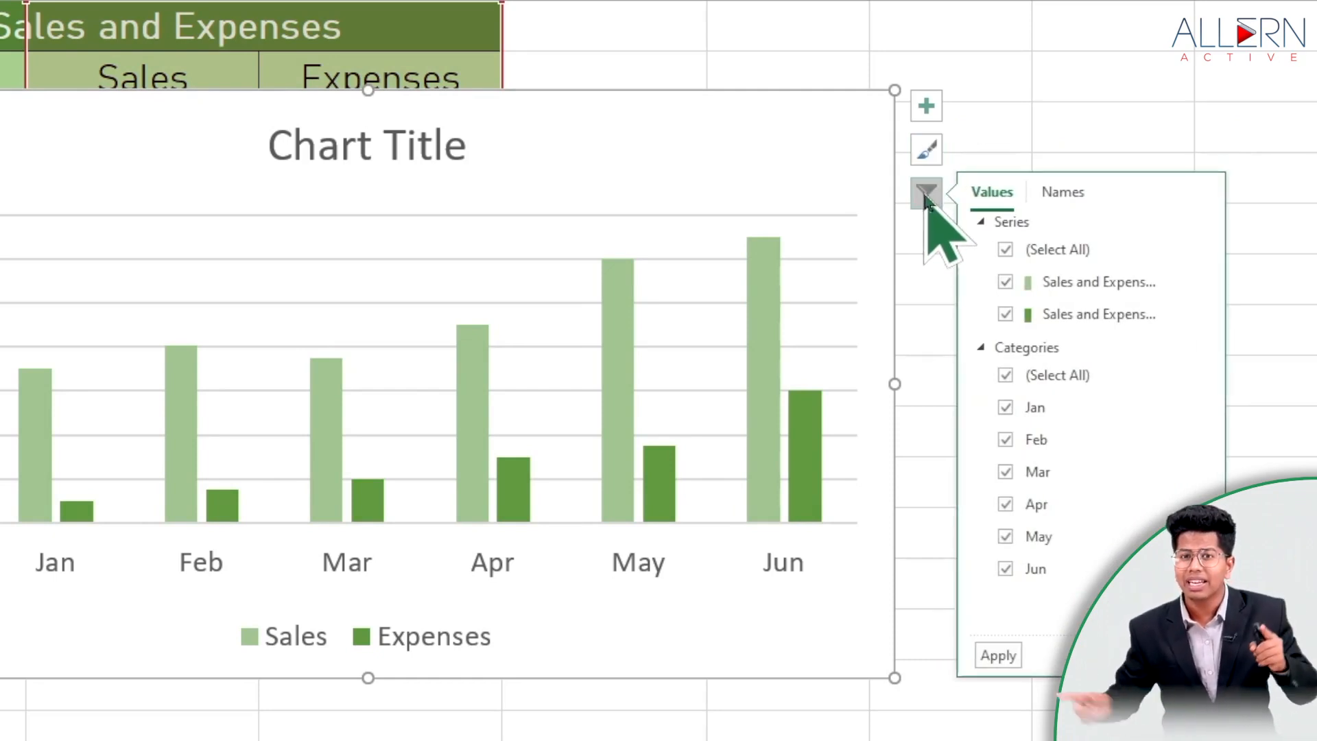
pyautogui.click(1006, 407)
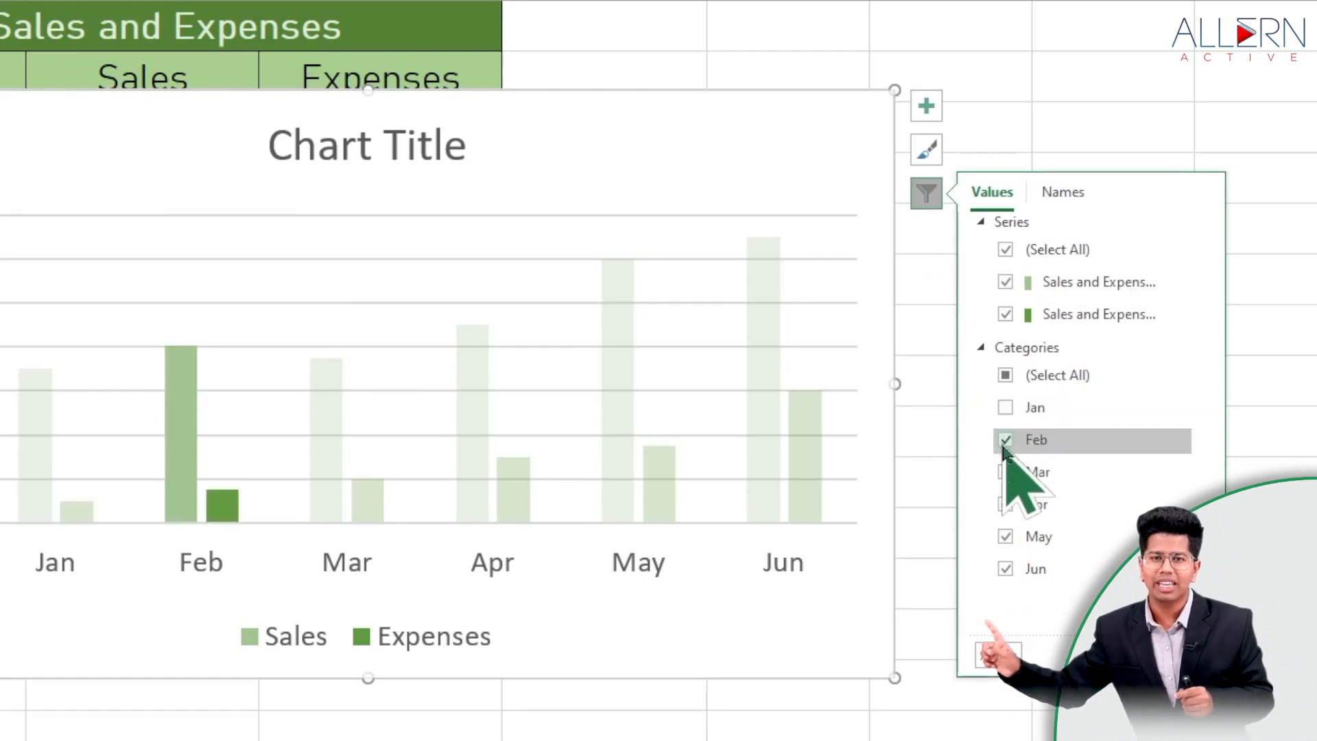
pyautogui.click(1006, 439)
pyautogui.click(1005, 472)
pyautogui.click(997, 655)
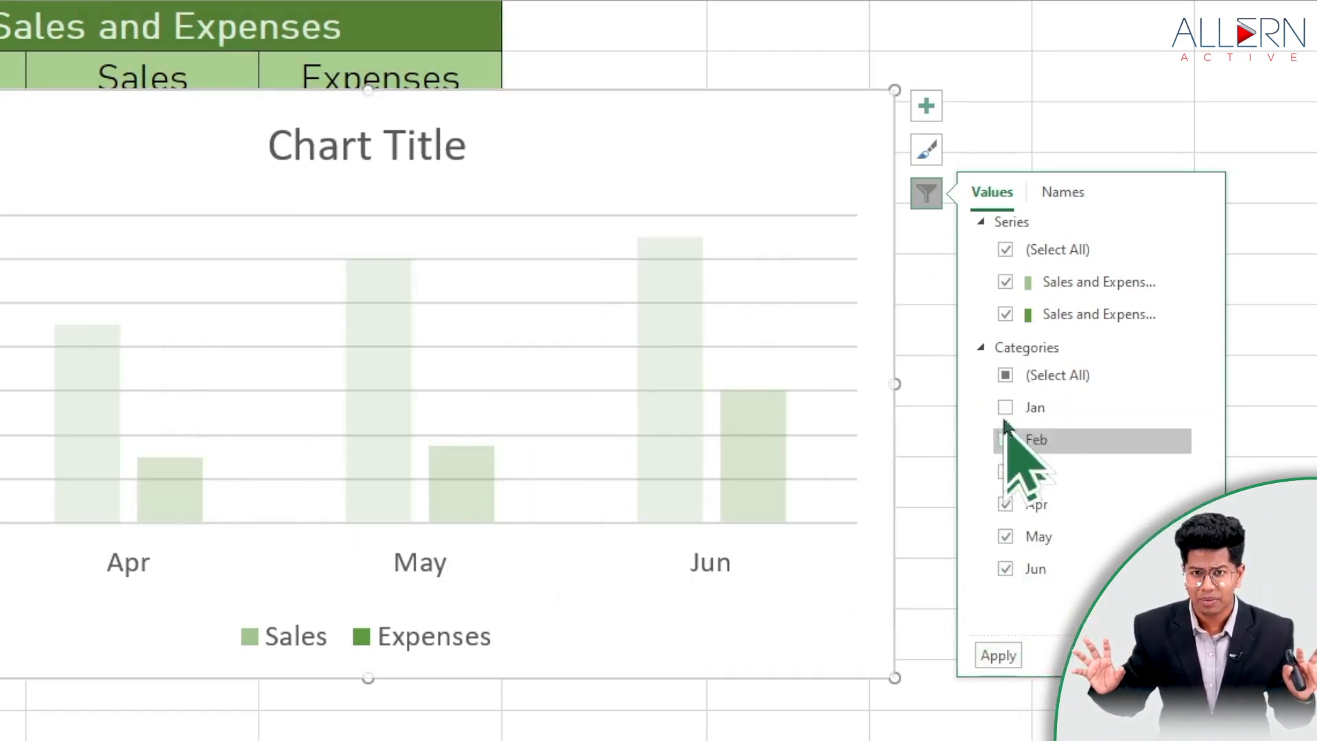
# Bring all month categories back into the column chart and deselect it.
pyautogui.click(1005, 375)
pyautogui.click(1001, 655)
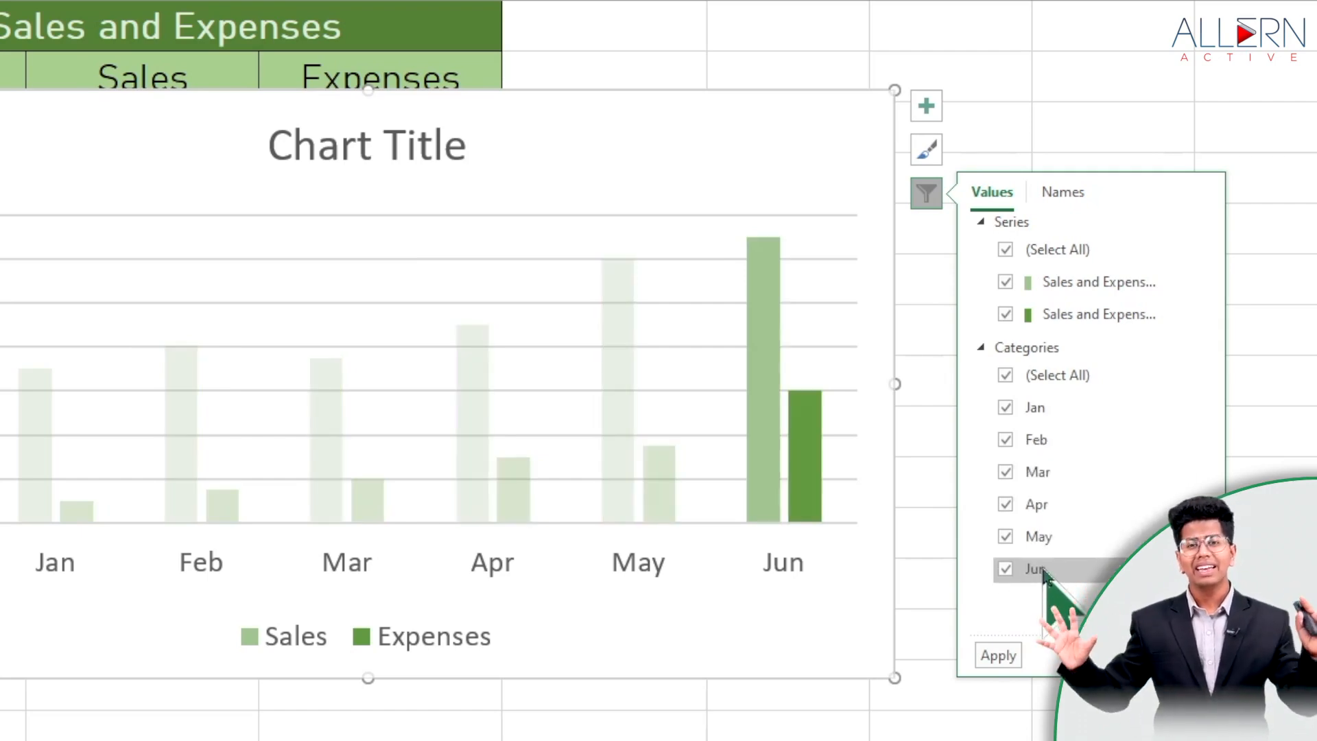
pyautogui.click(1275, 393)
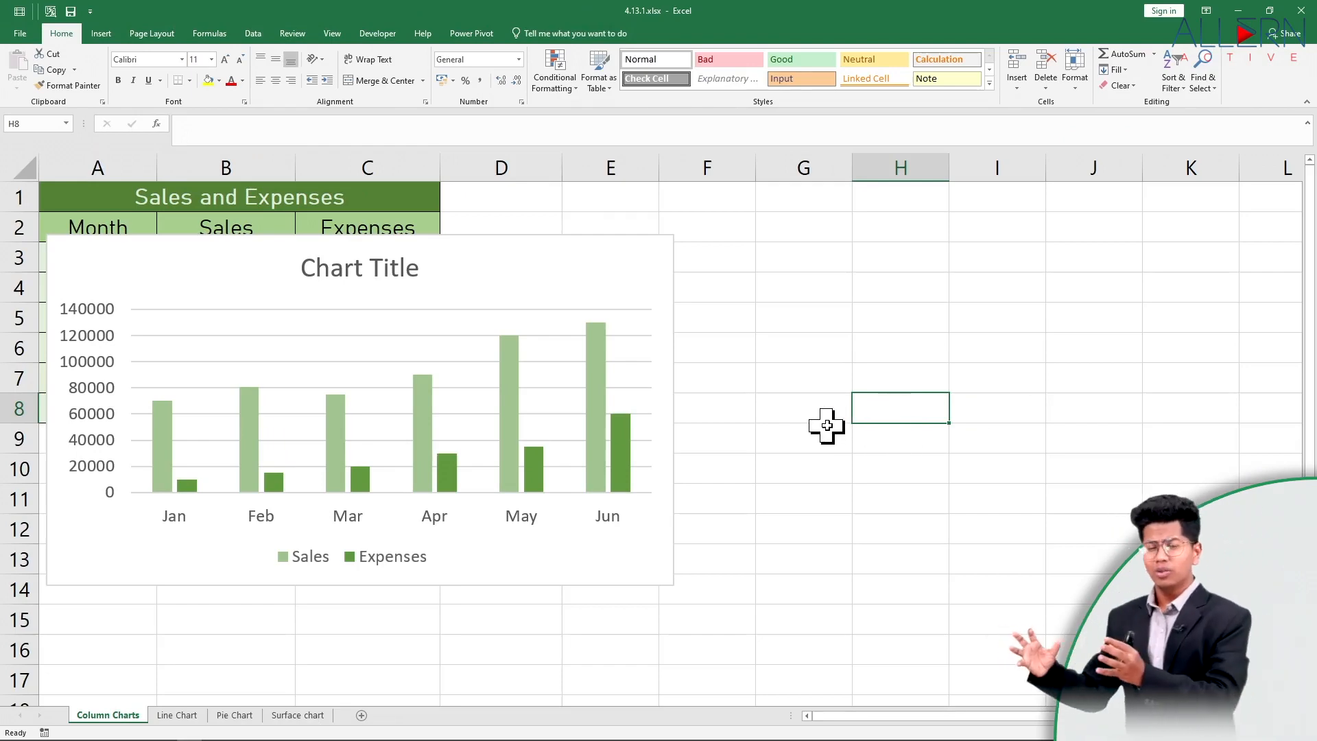
# Insert a 2-D Clustered Bar chart from the Sales and Expenses table.
pyautogui.click(402, 221)
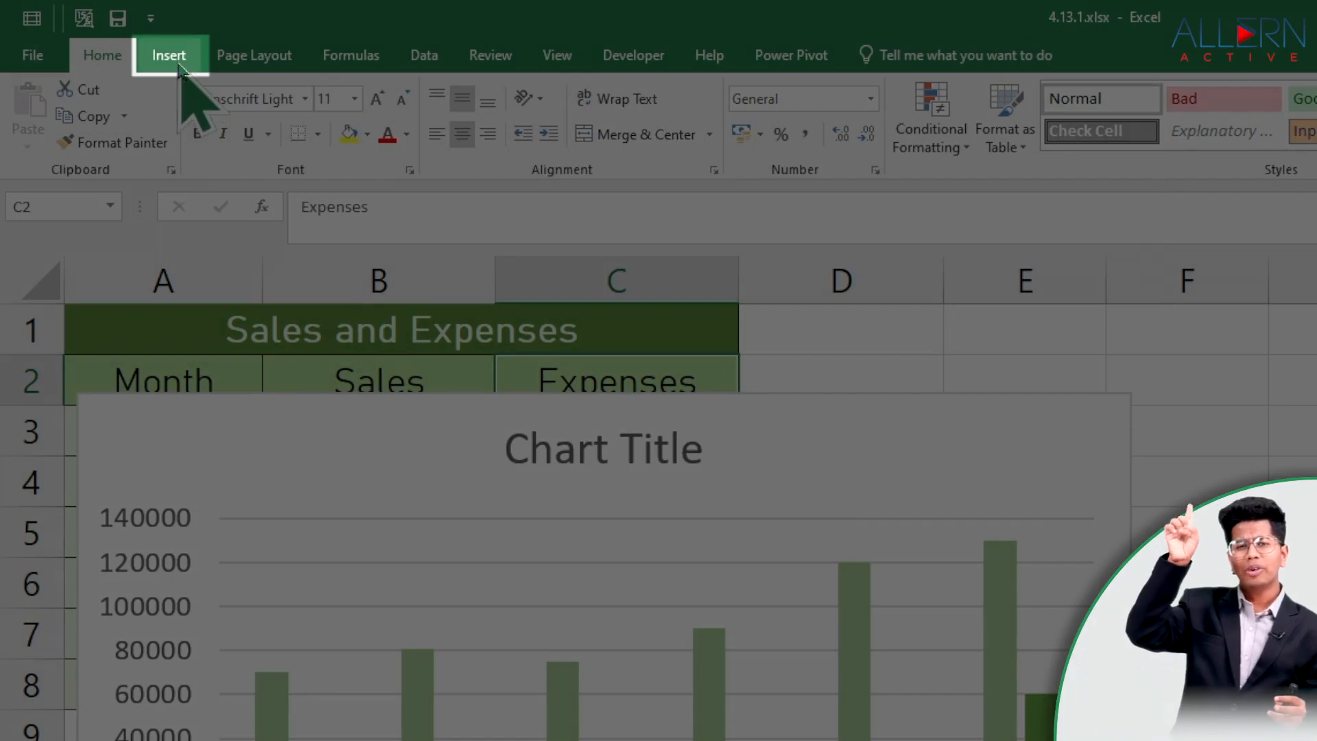
pyautogui.click(100, 33)
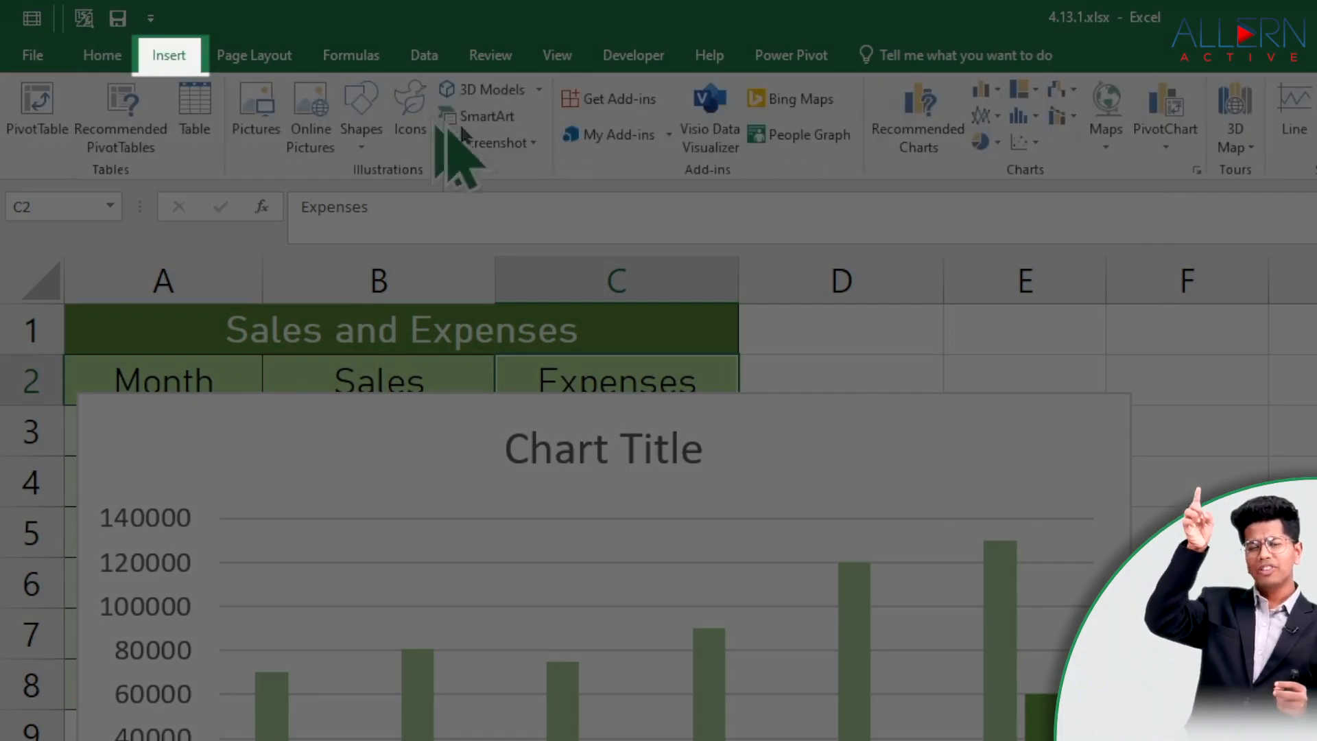
pyautogui.click(986, 90)
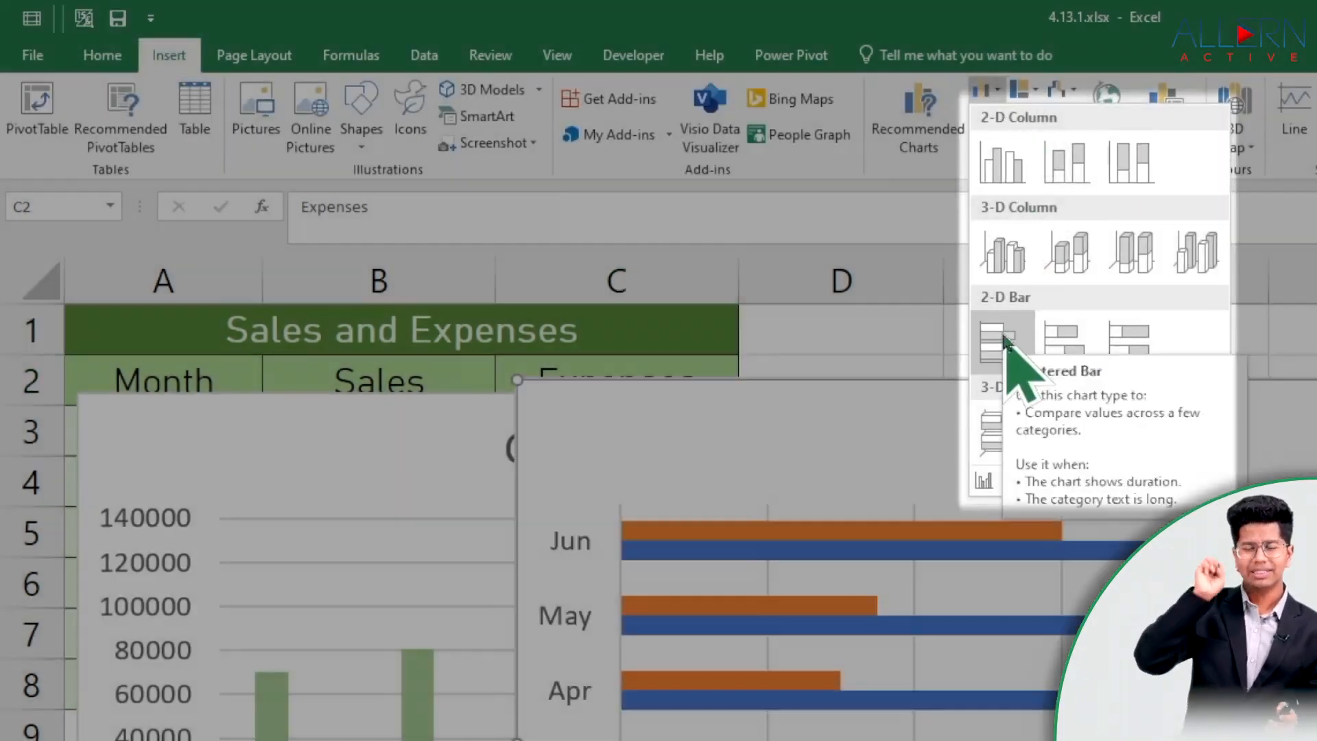
pyautogui.click(1003, 336)
# Place the bar chart beside the column chart, starting at column F and aligned with its upper edge.
pyautogui.moveTo(441, 250); pyautogui.dragTo(746, 214)
pyautogui.moveTo(612, 190); pyautogui.dragTo(747, 259)
pyautogui.moveTo(844, 273); pyautogui.dragTo(780, 244)
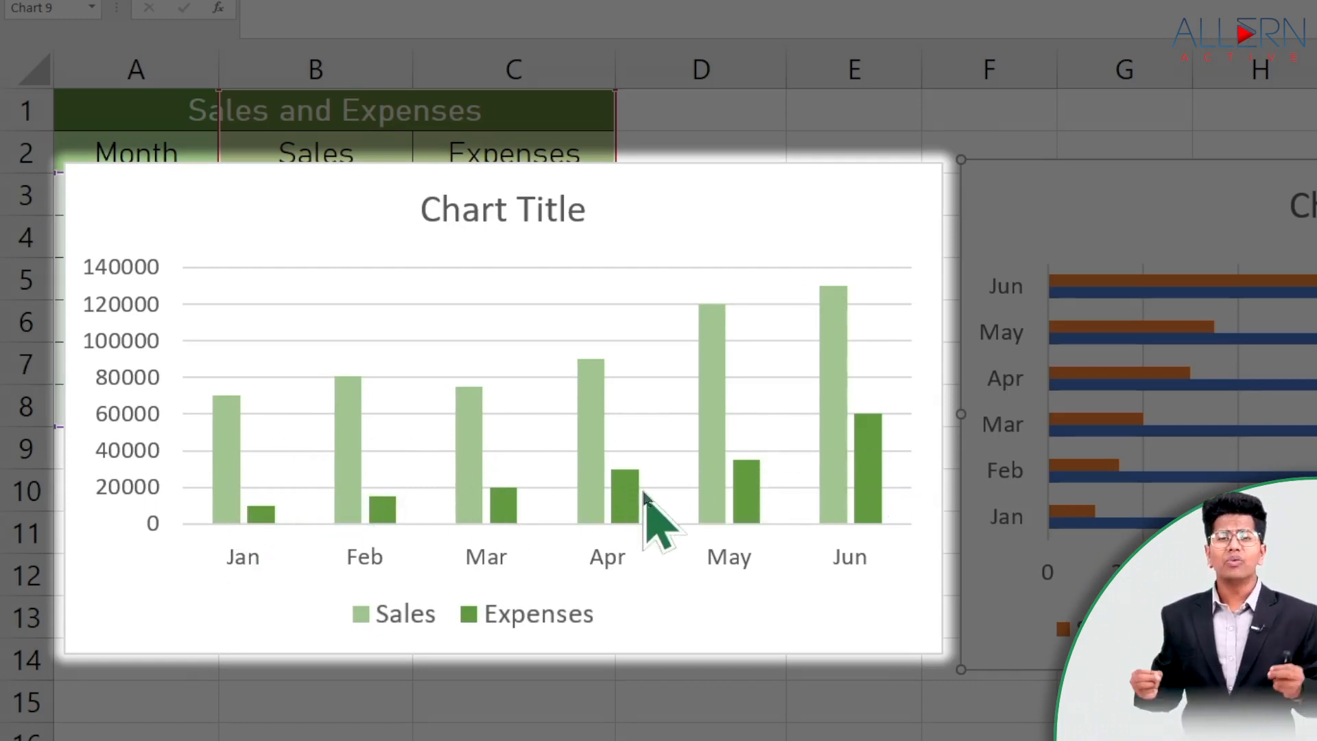
pyautogui.moveTo(872, 503)
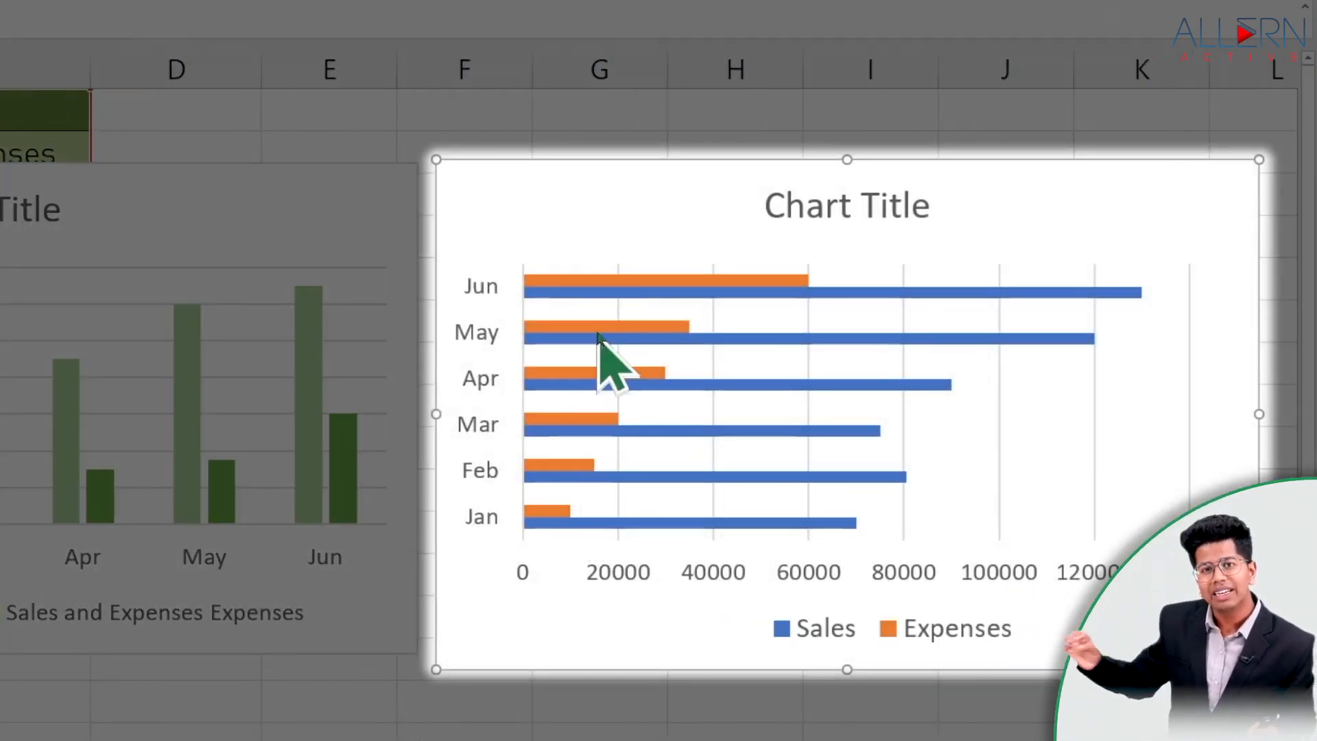
pyautogui.moveTo(1107, 294)
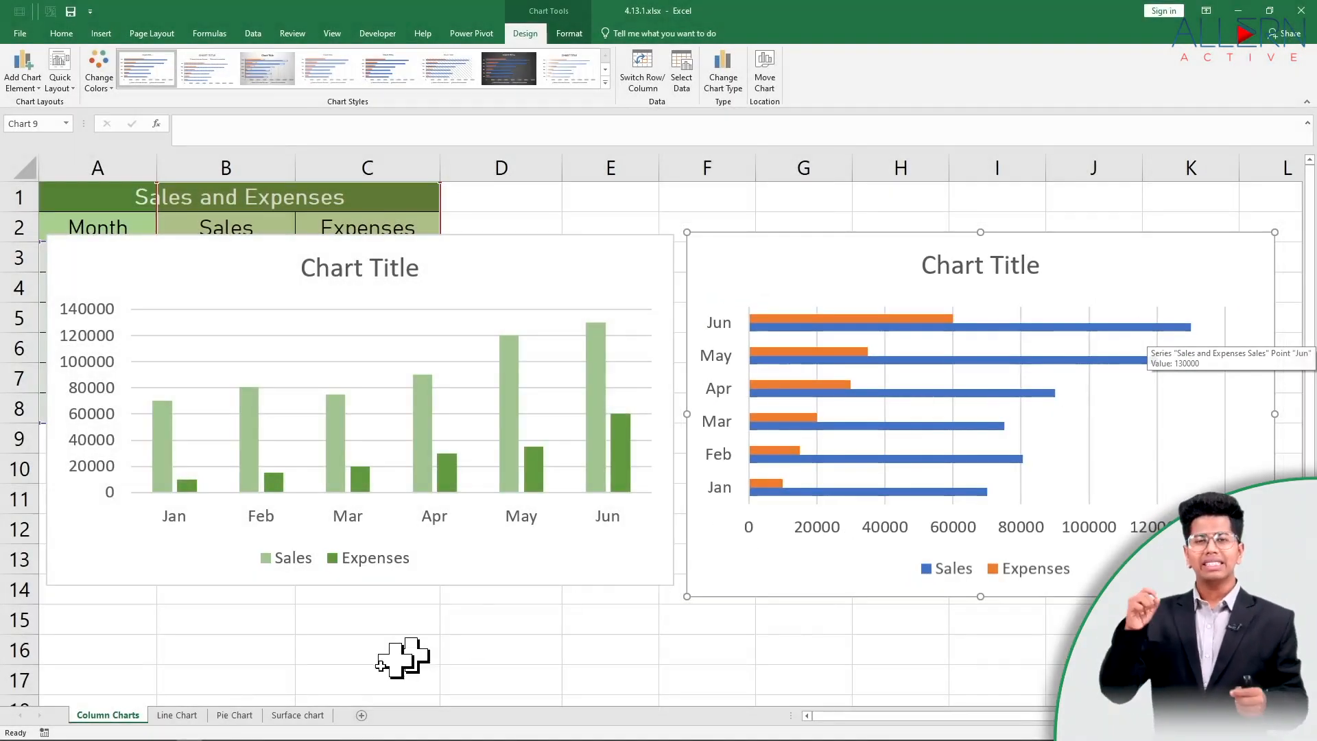
# On the Line Chart sheet, insert a 2-D Stacked Line chart from the animal population data in A2:D8.
pyautogui.click(177, 715)
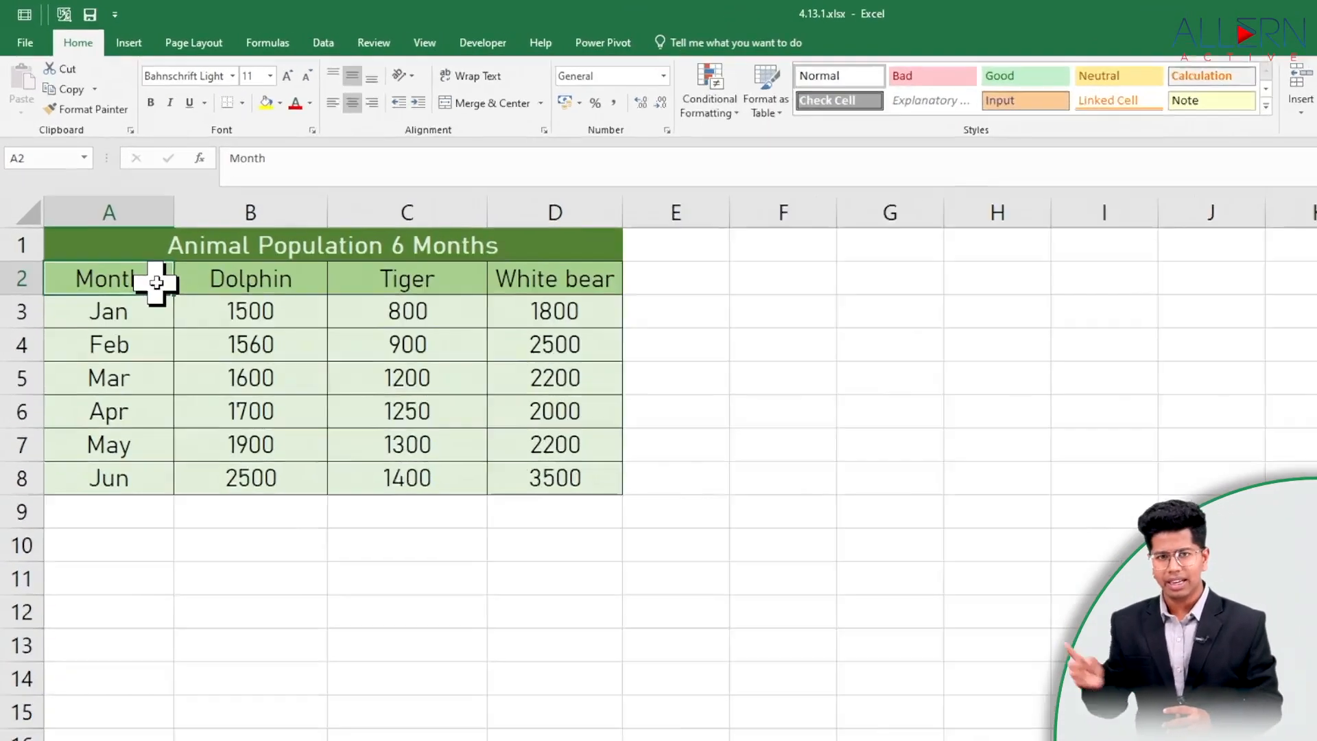
pyautogui.moveTo(120, 218); pyautogui.dragTo(449, 363)
pyautogui.moveTo(627, 509); pyautogui.dragTo(632, 527)
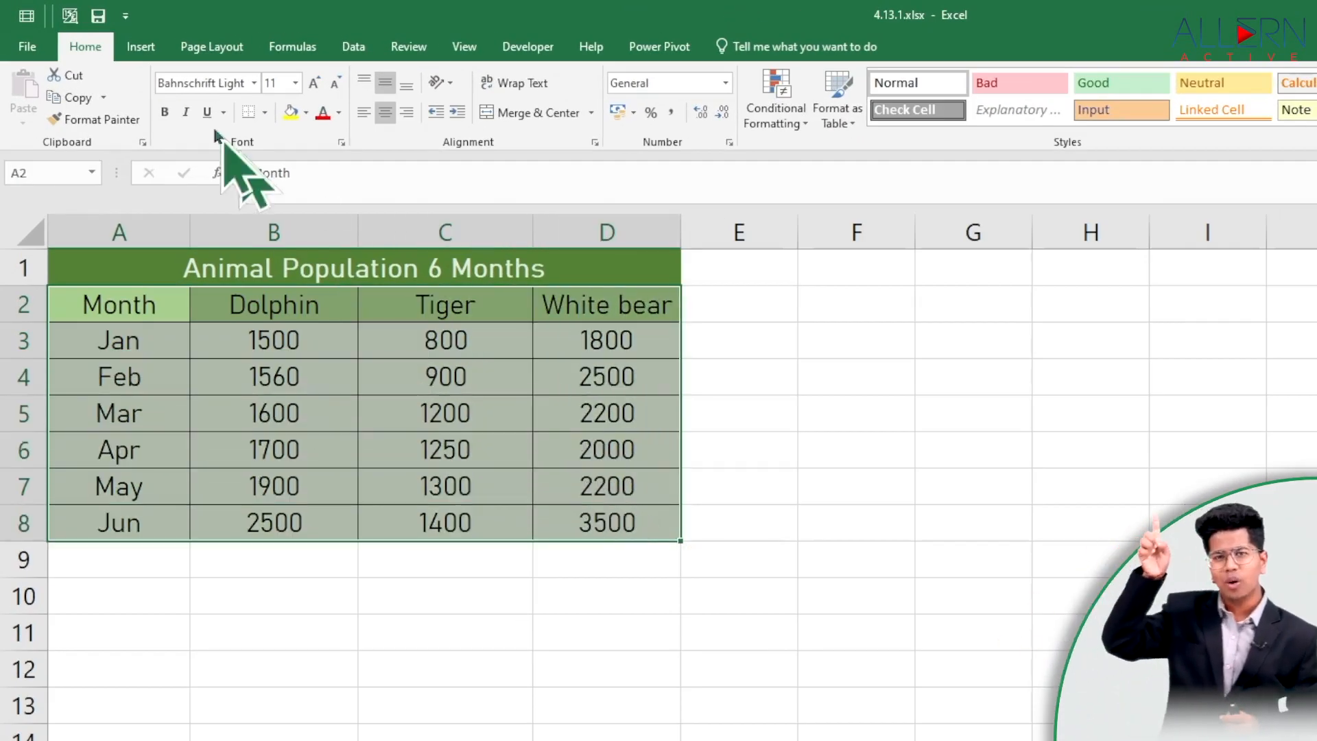
pyautogui.click(141, 46)
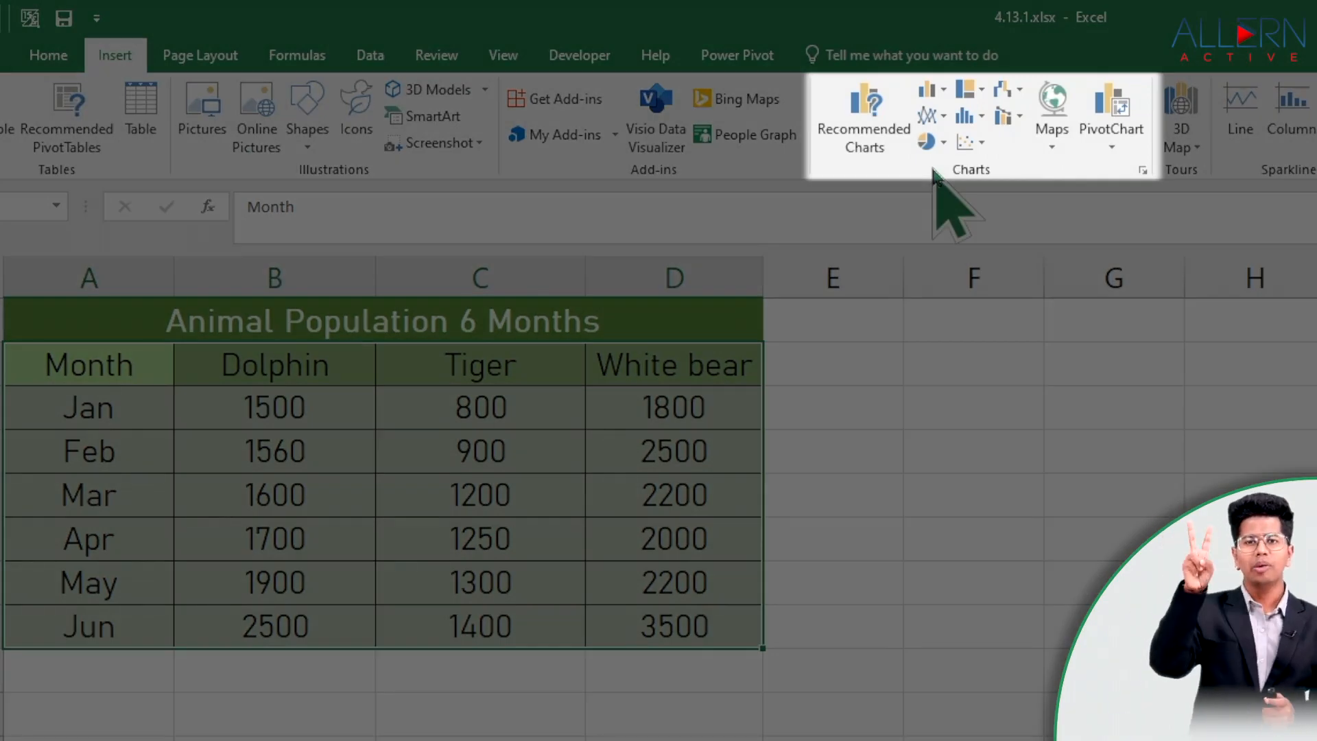
pyautogui.click(943, 116)
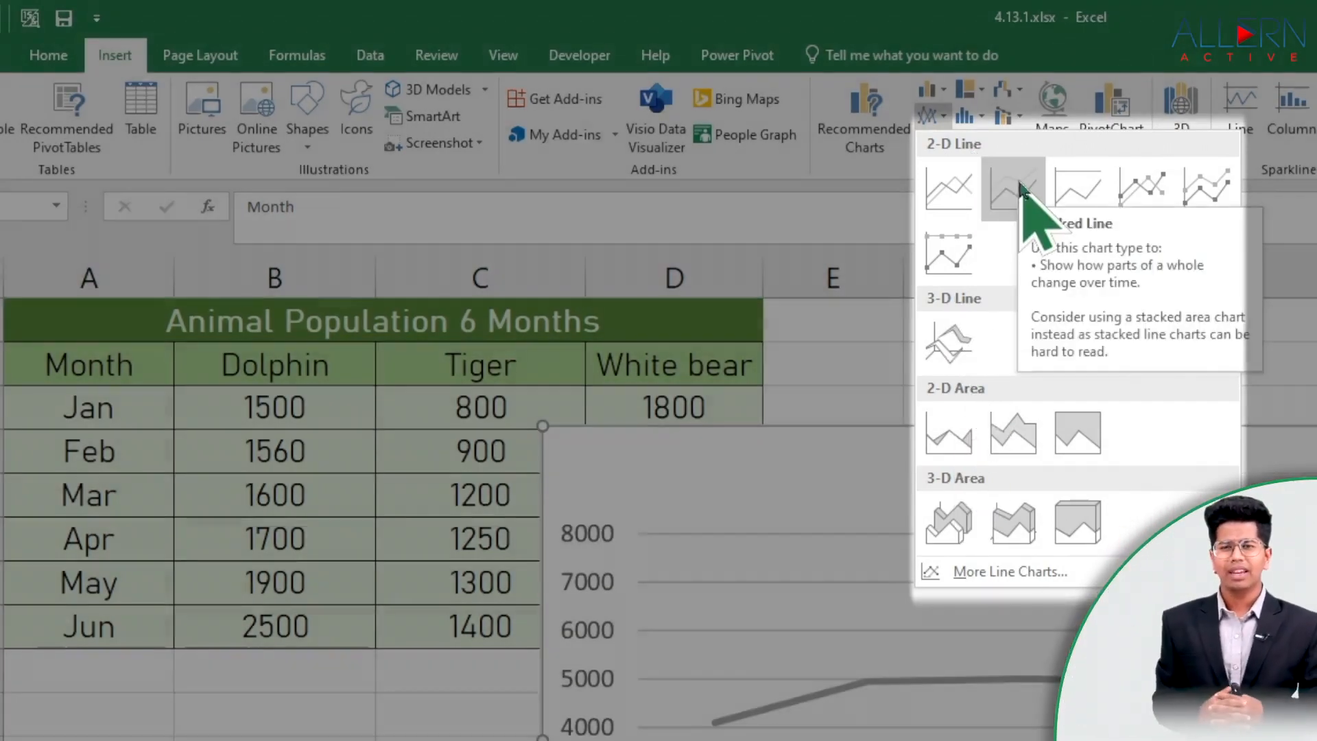
pyautogui.click(1019, 187)
# Move the stacked line chart over the data table, just below the title row, and deselect it.
pyautogui.moveTo(826, 365); pyautogui.dragTo(232, 205)
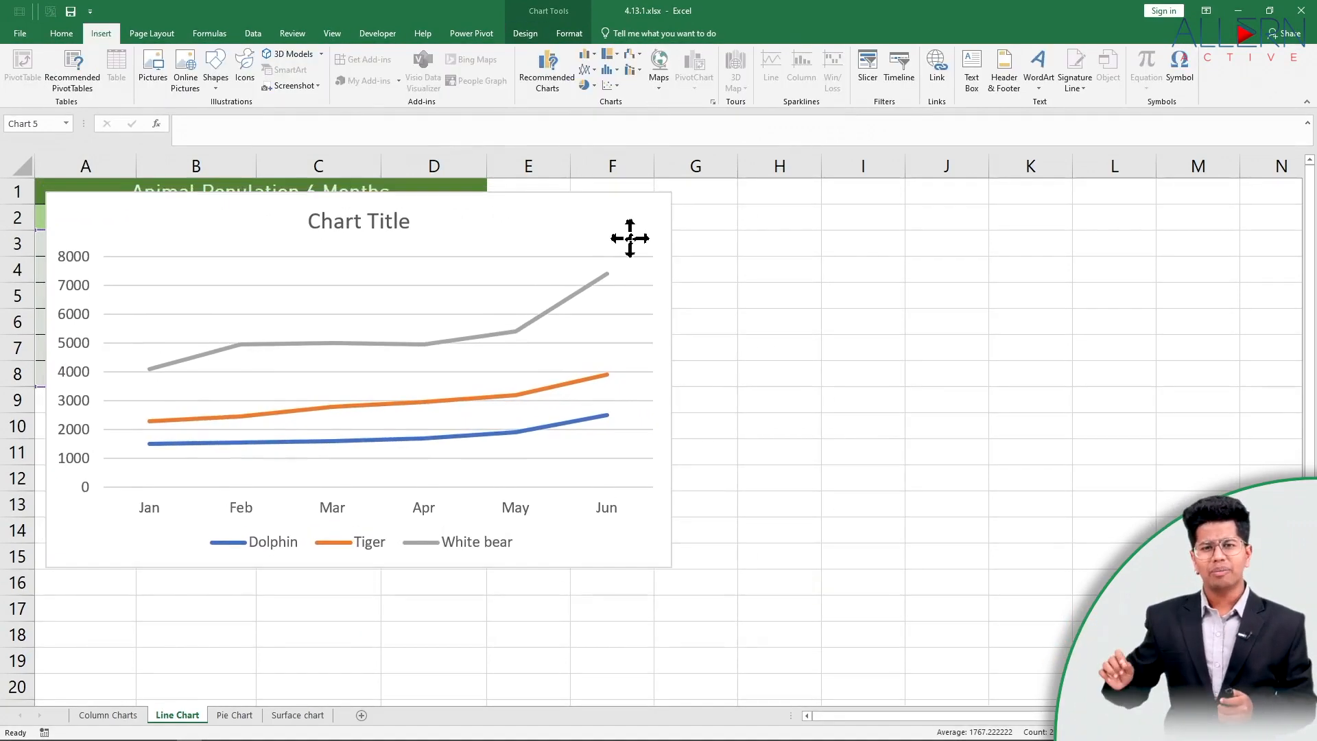
pyautogui.moveTo(626, 238); pyautogui.dragTo(640, 252)
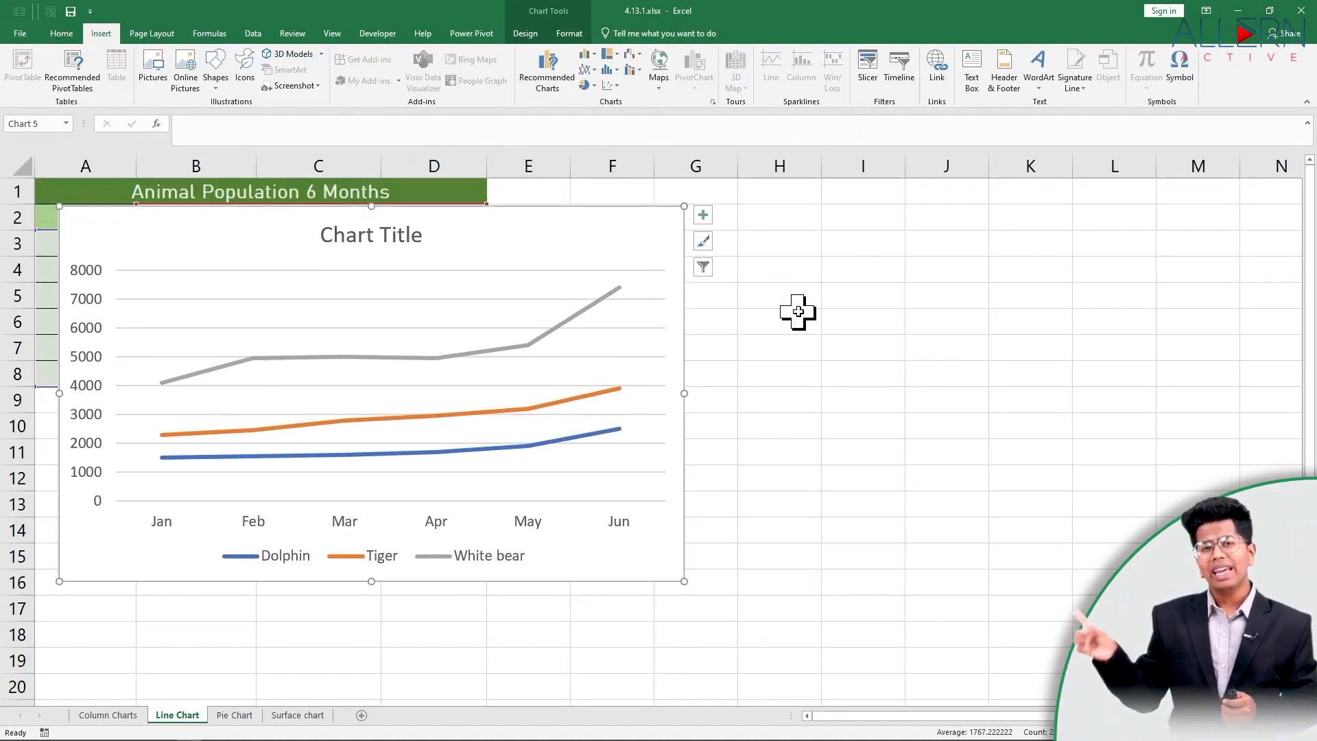
pyautogui.click(795, 317)
# Insert a 2-D Stacked Area chart from the animal population table and align it to the right of the line chart.
pyautogui.click(439, 190)
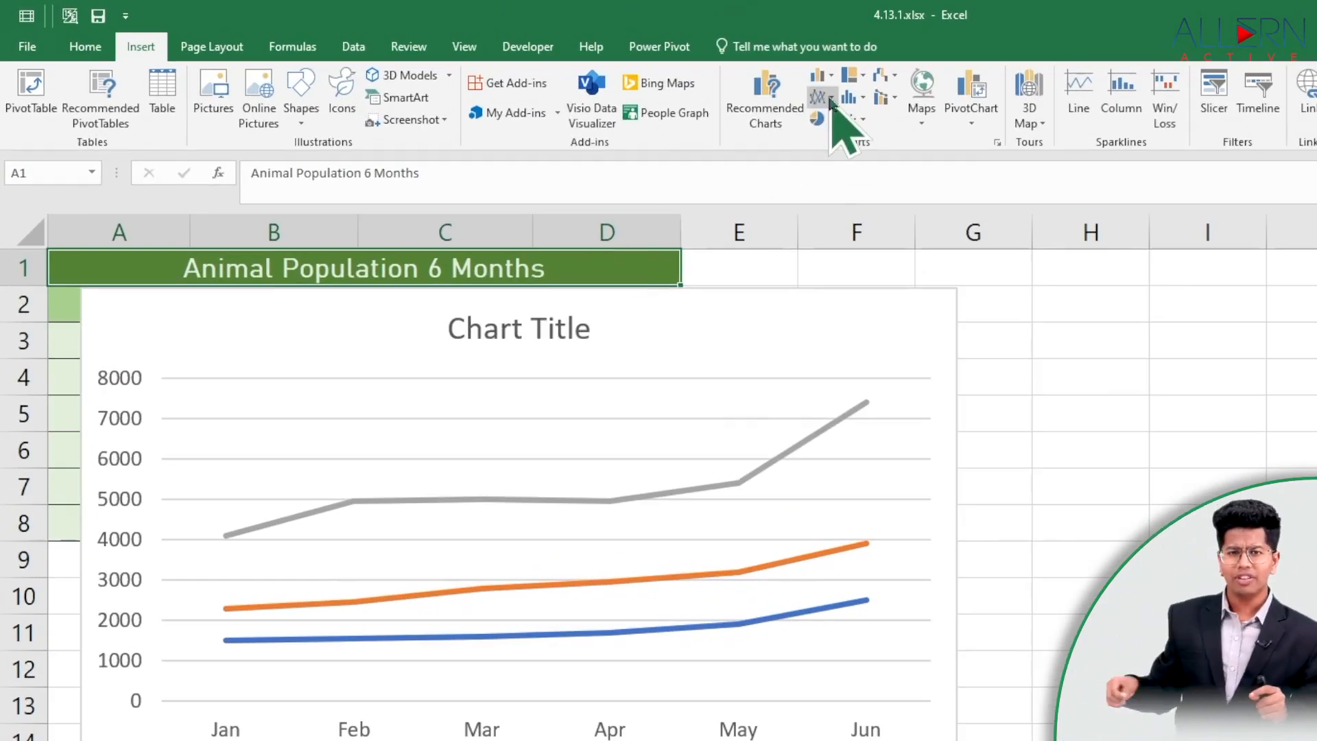
pyautogui.click(830, 101)
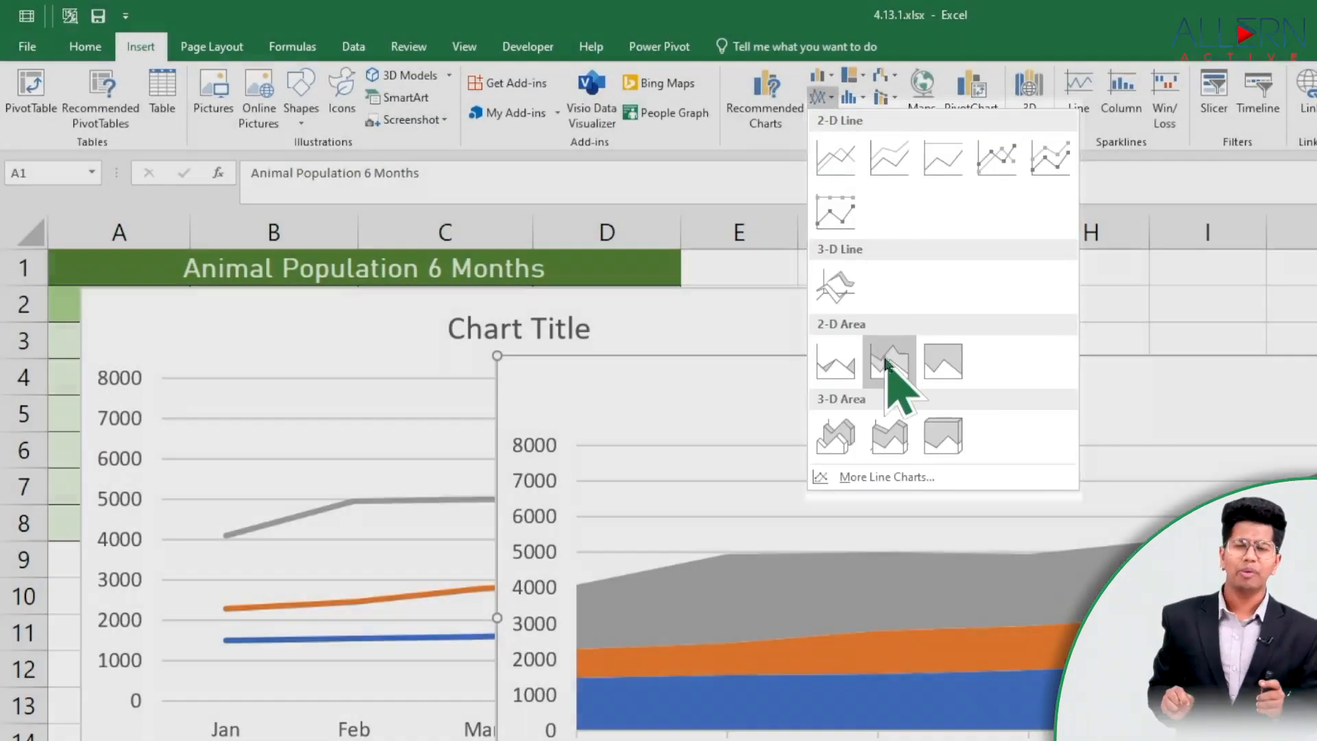
pyautogui.click(887, 355)
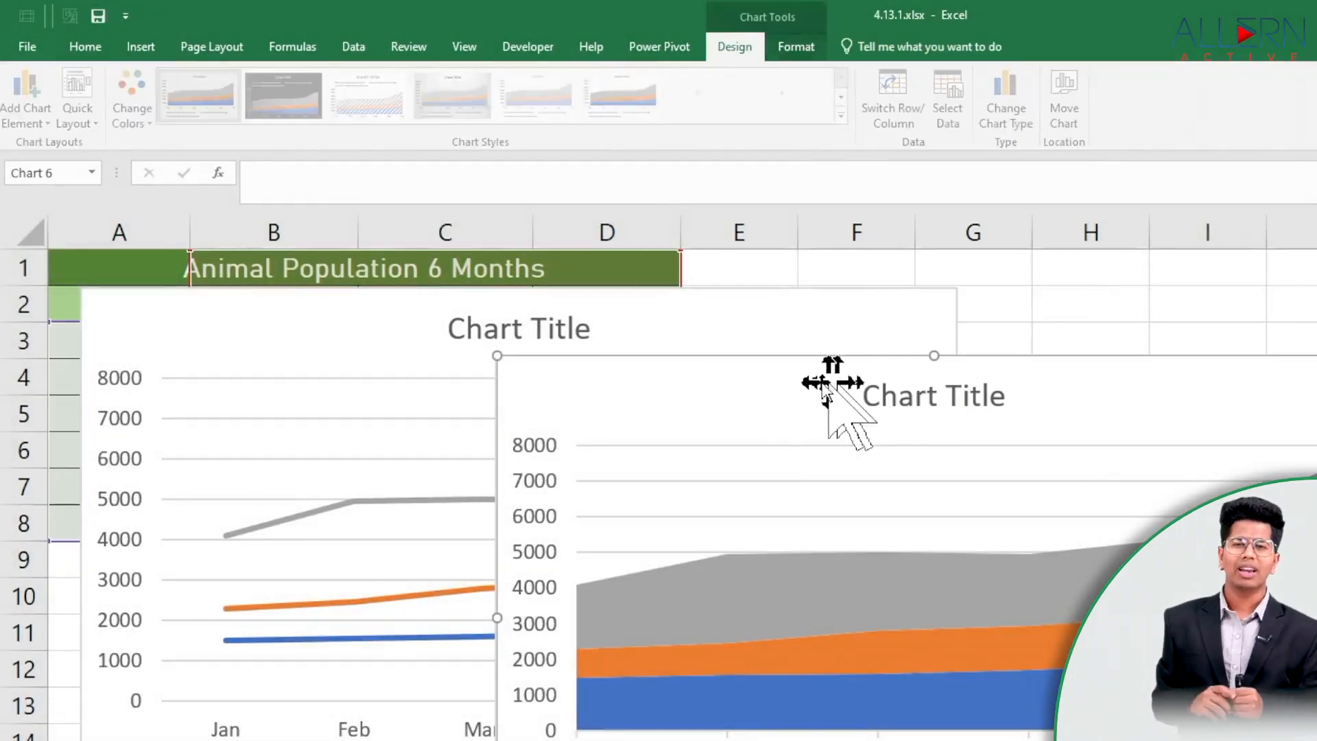
pyautogui.moveTo(778, 370); pyautogui.dragTo(1226, 315)
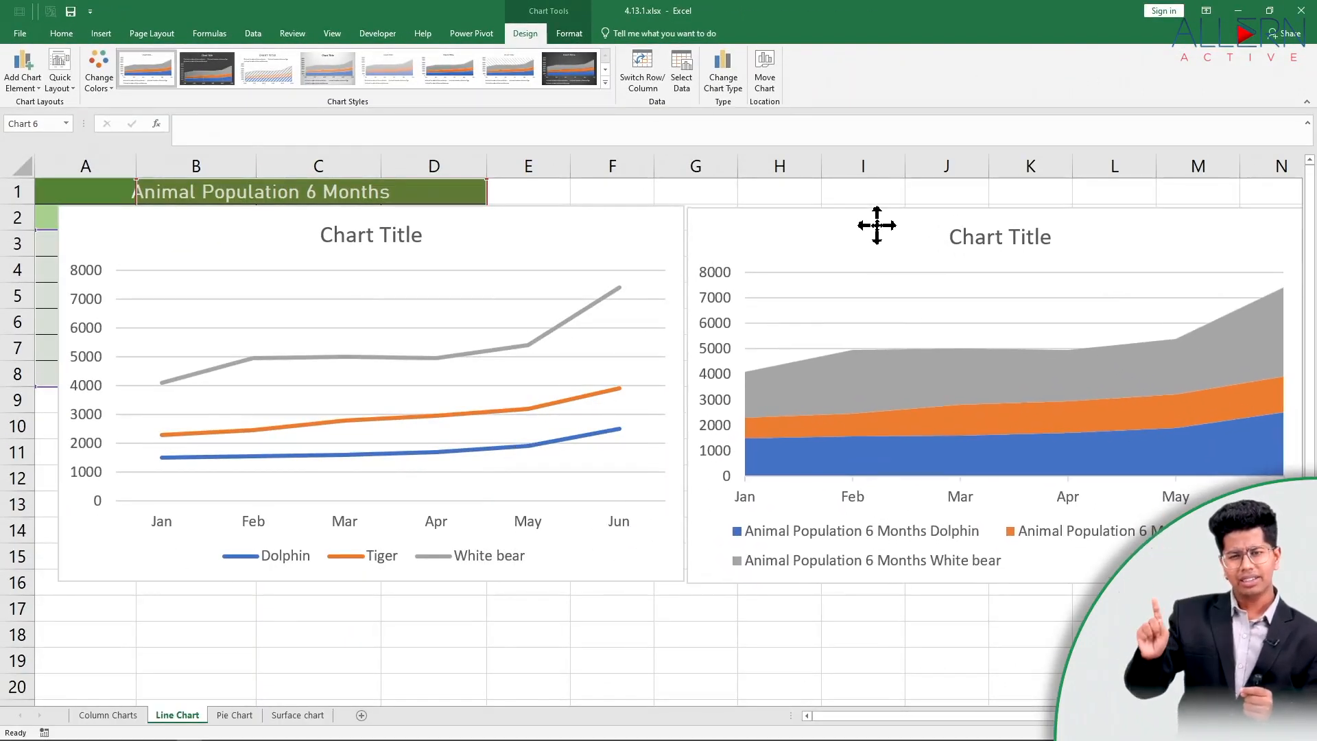
pyautogui.moveTo(876, 225); pyautogui.dragTo(878, 216)
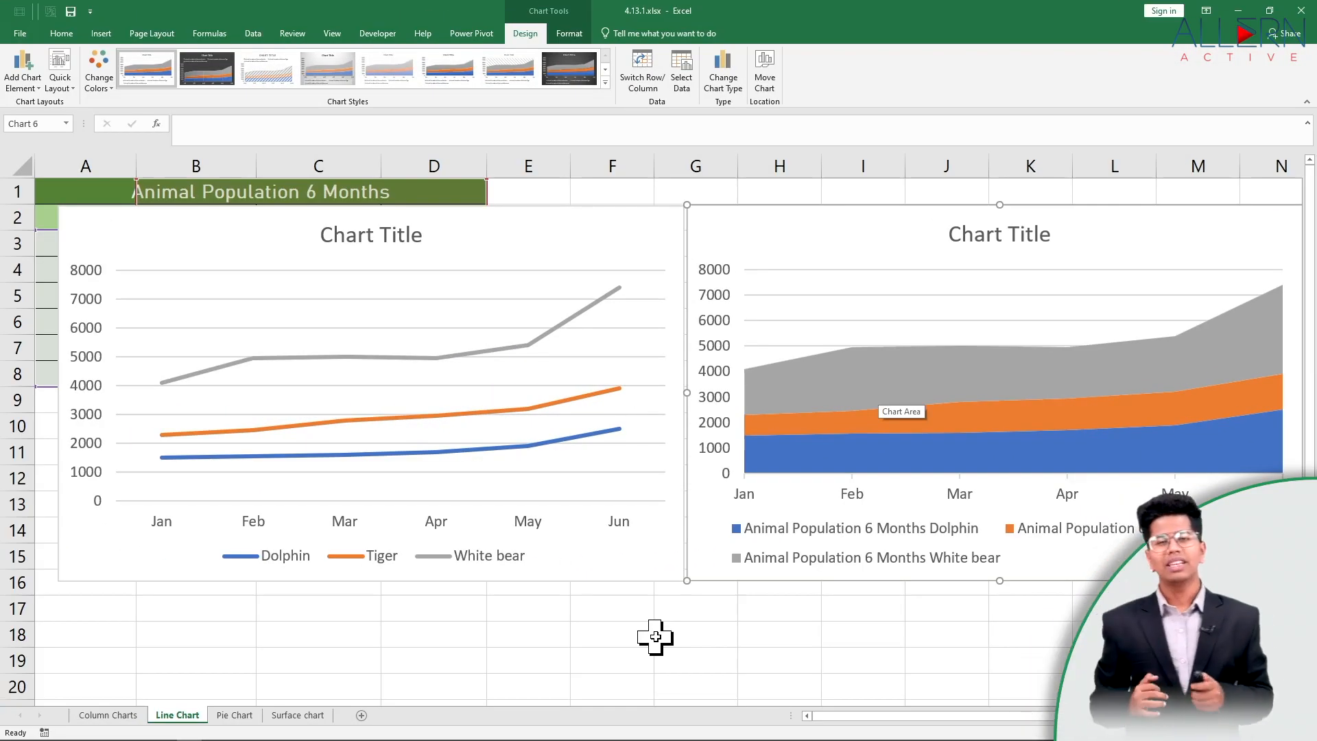
# On the Pie Chart sheet, insert a 3-D Pie chart from A2:D8 and place it to the right of the table.
pyautogui.click(235, 715)
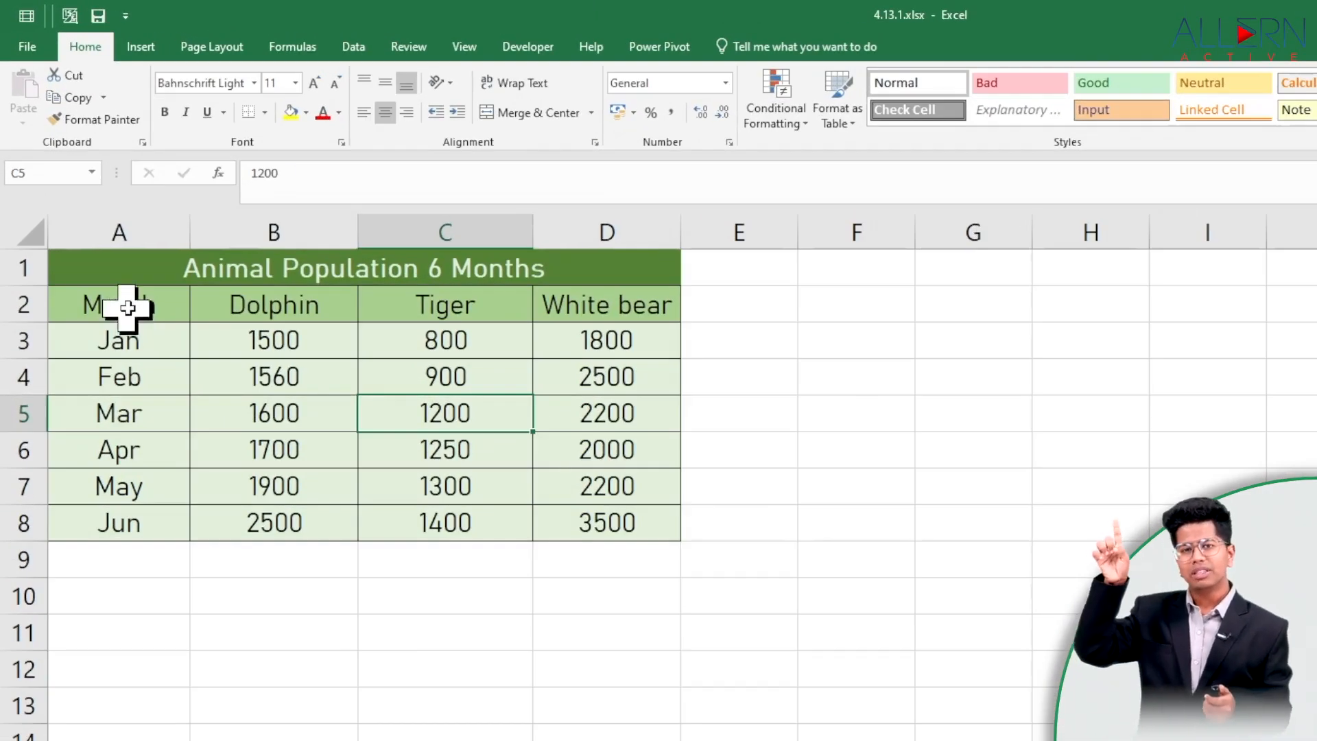
pyautogui.moveTo(84, 216); pyautogui.dragTo(420, 367)
pyautogui.click(101, 33)
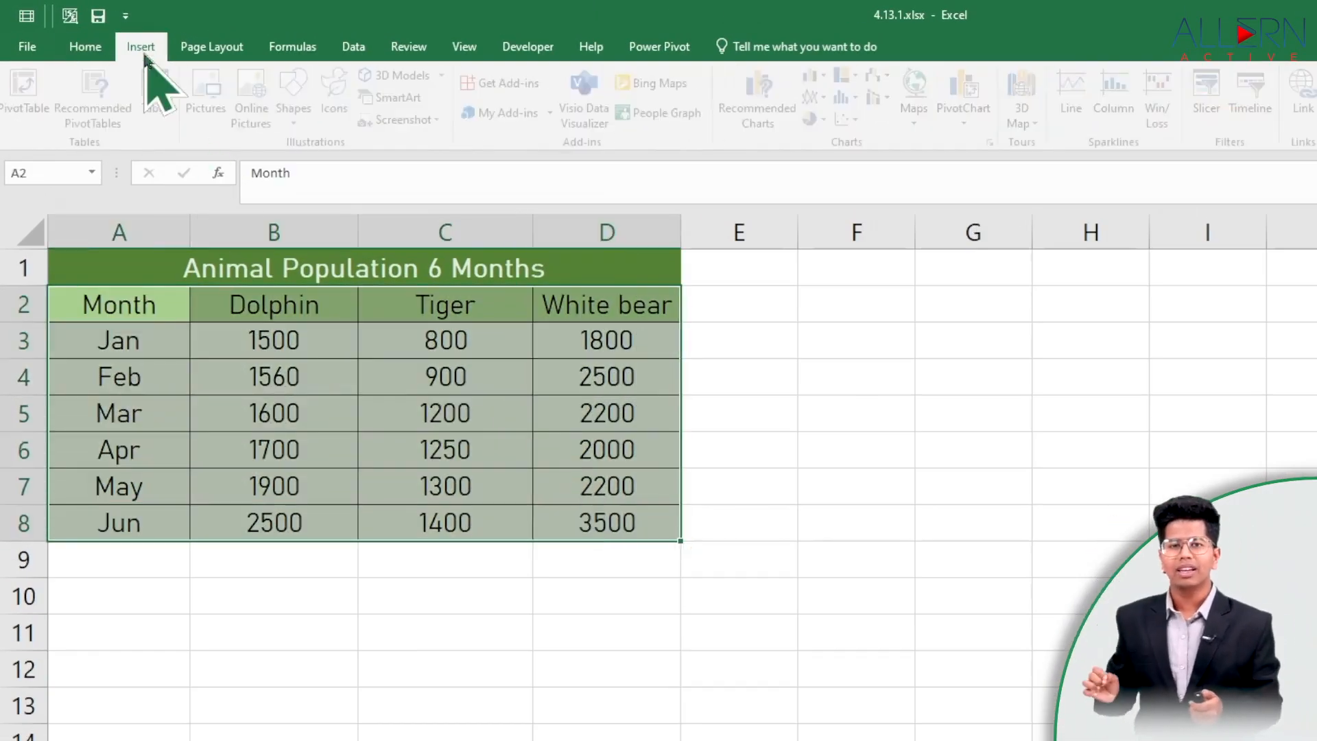
pyautogui.click(818, 120)
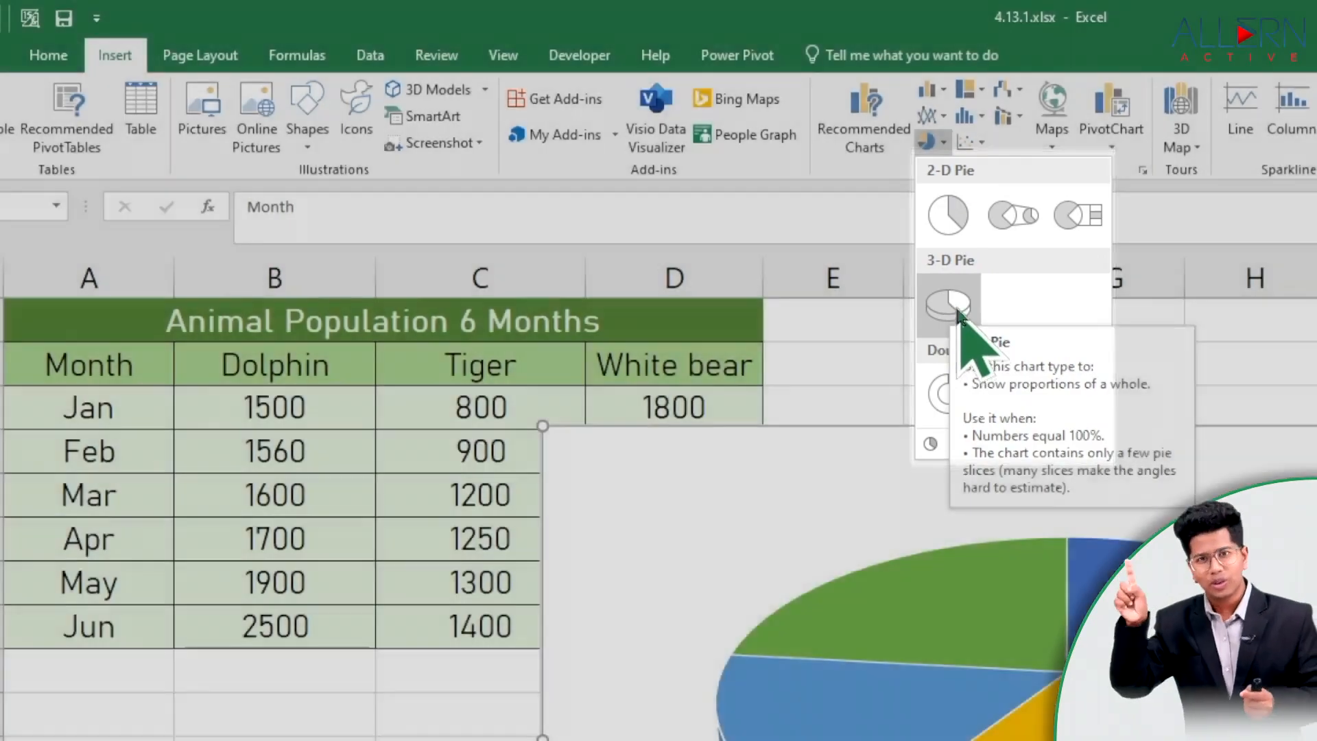
pyautogui.click(953, 309)
pyautogui.moveTo(559, 272); pyautogui.dragTo(696, 200)
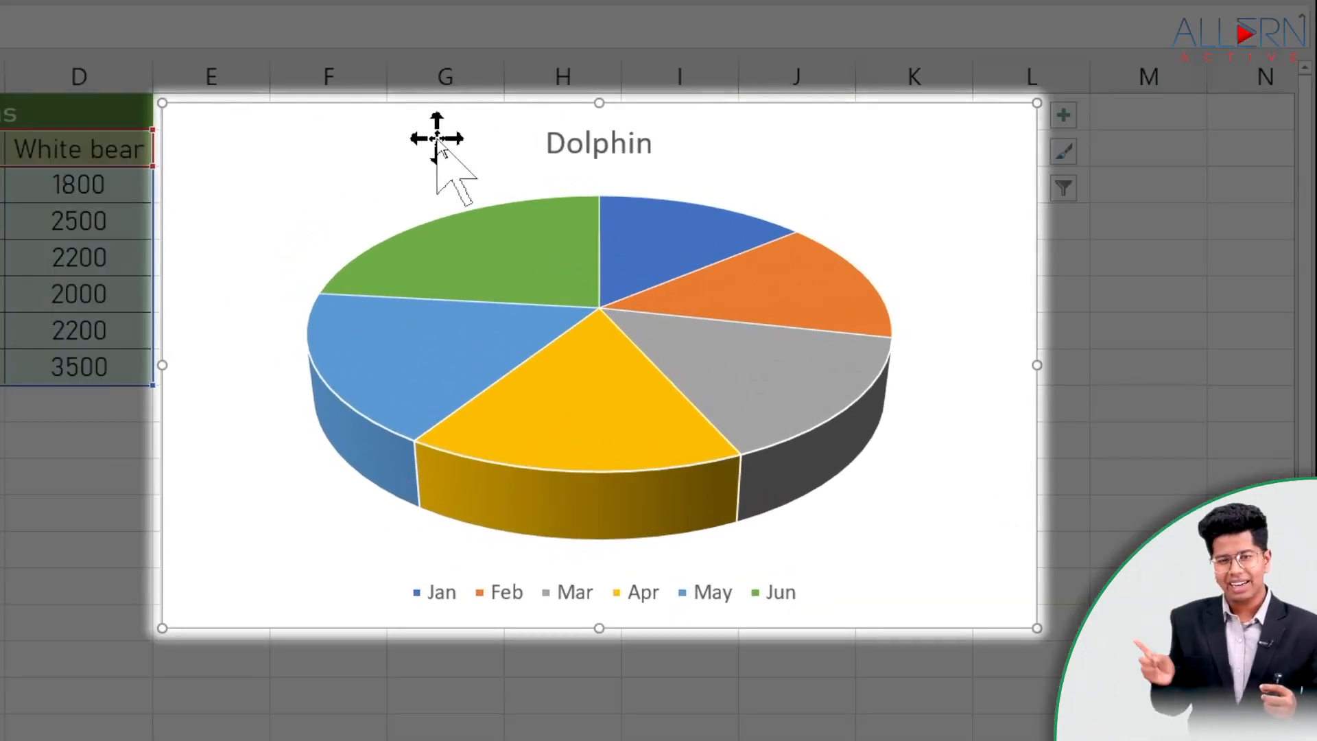
# Pull the grey Mar slice out of the Dolphin pie chart so it stands apart.
pyautogui.click(792, 396)
pyautogui.click(800, 398)
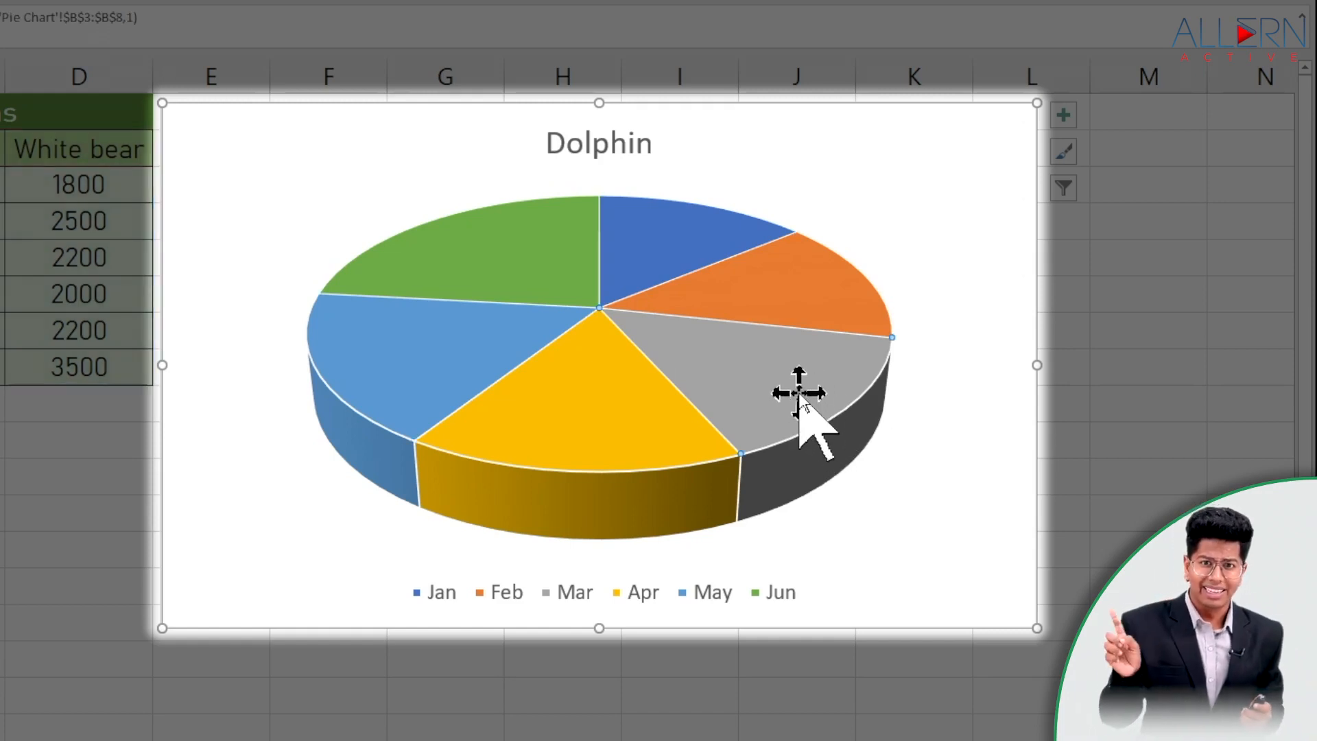
pyautogui.moveTo(793, 385); pyautogui.dragTo(847, 427)
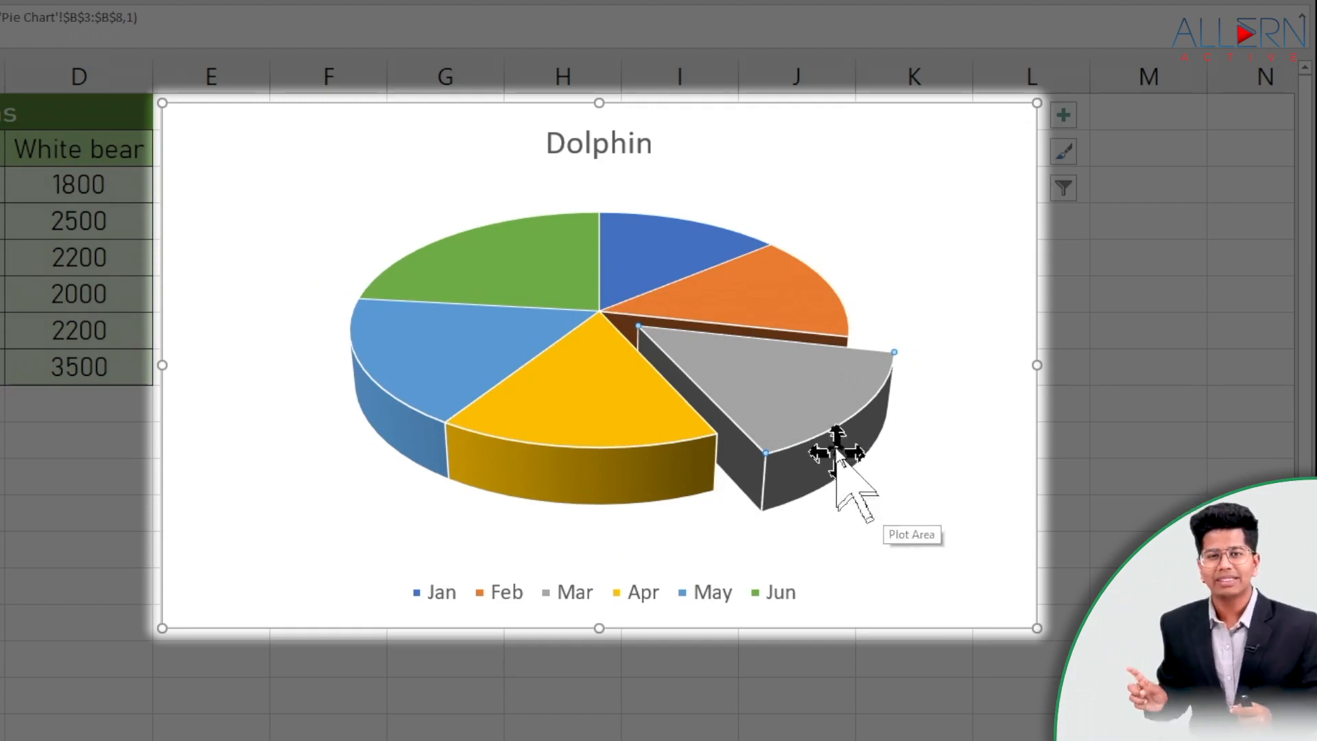
# Set the Dolphin pie chart's 3-D rotation to 30° on X and 30° on Y.
pyautogui.rightClick(804, 416)
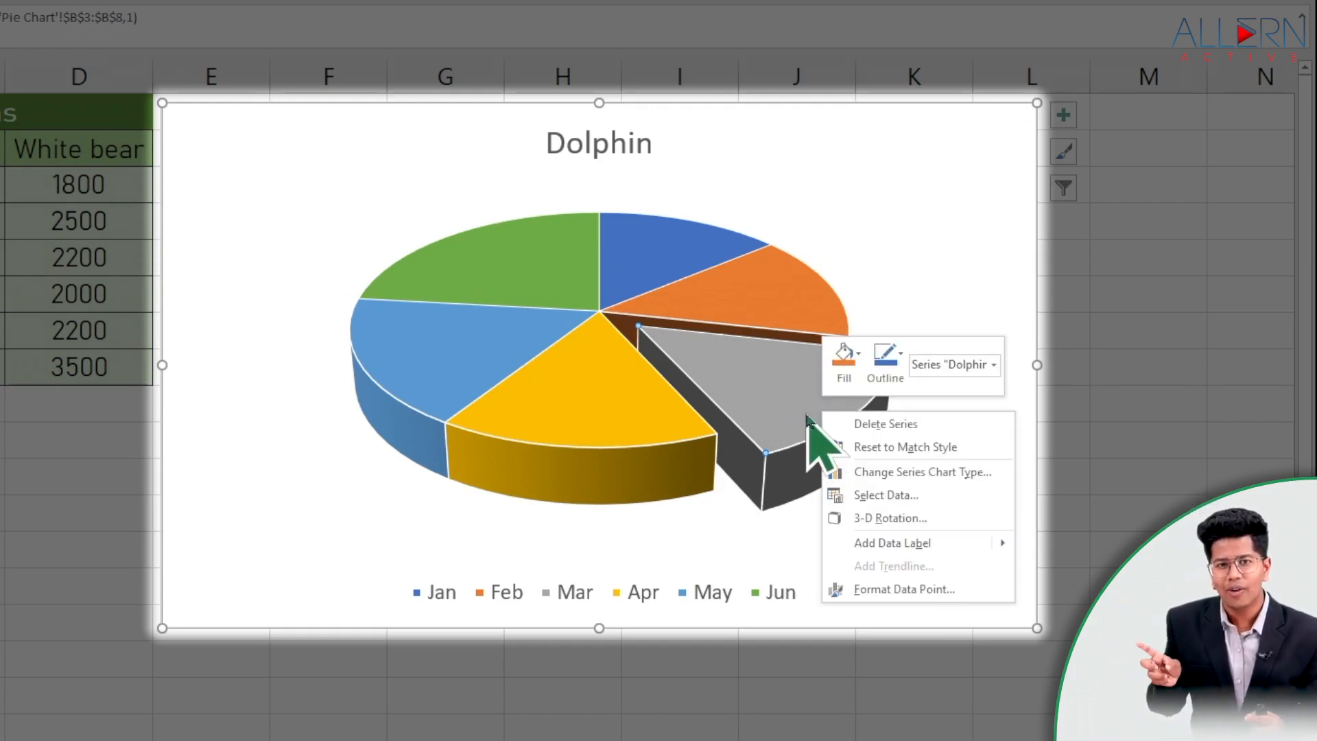
pyautogui.click(933, 519)
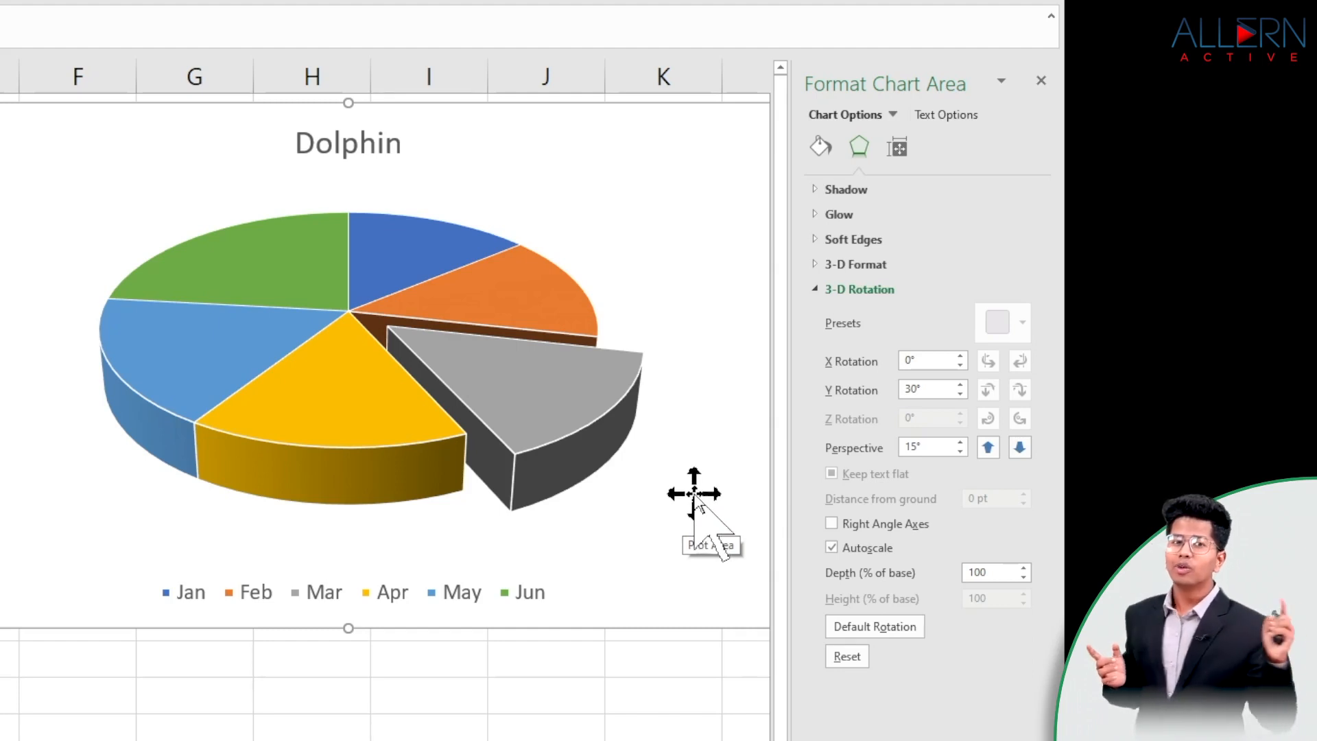
pyautogui.click(960, 356)
pyautogui.click(961, 357)
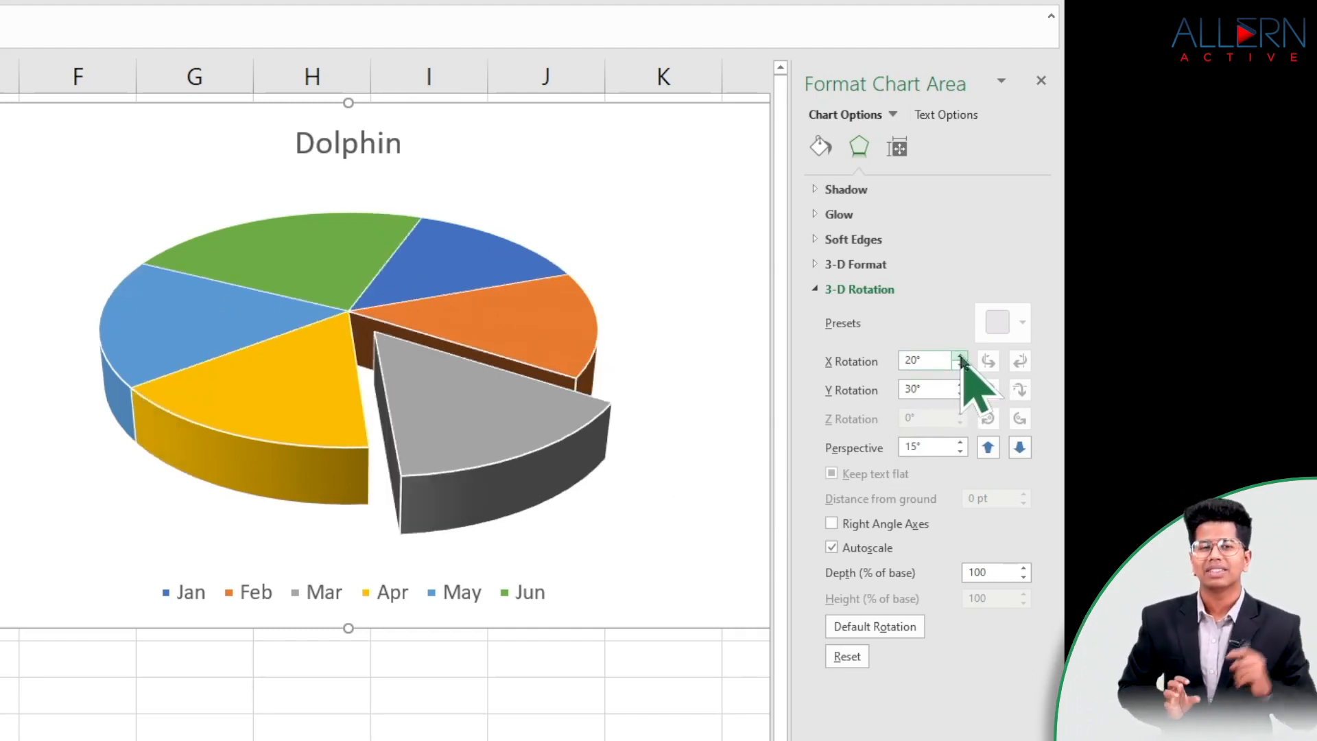
pyautogui.click(961, 357)
pyautogui.click(960, 394)
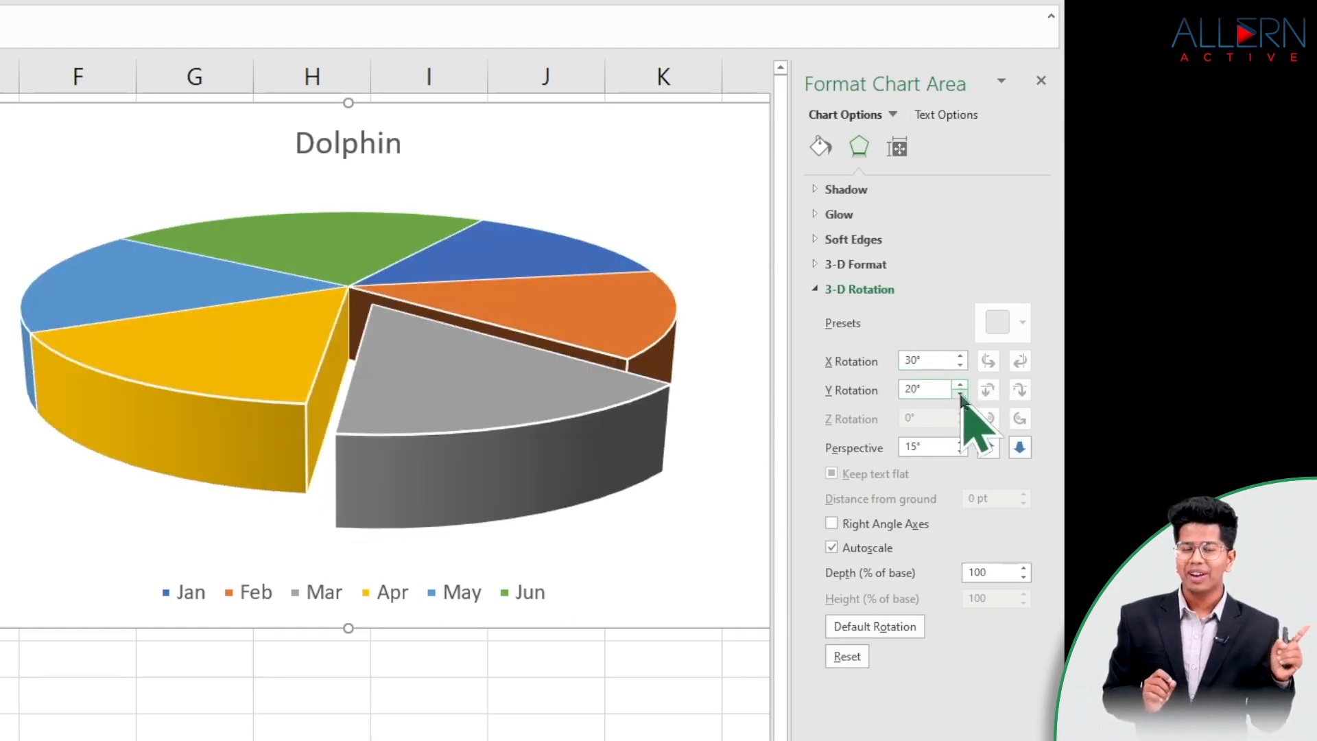
pyautogui.click(959, 386)
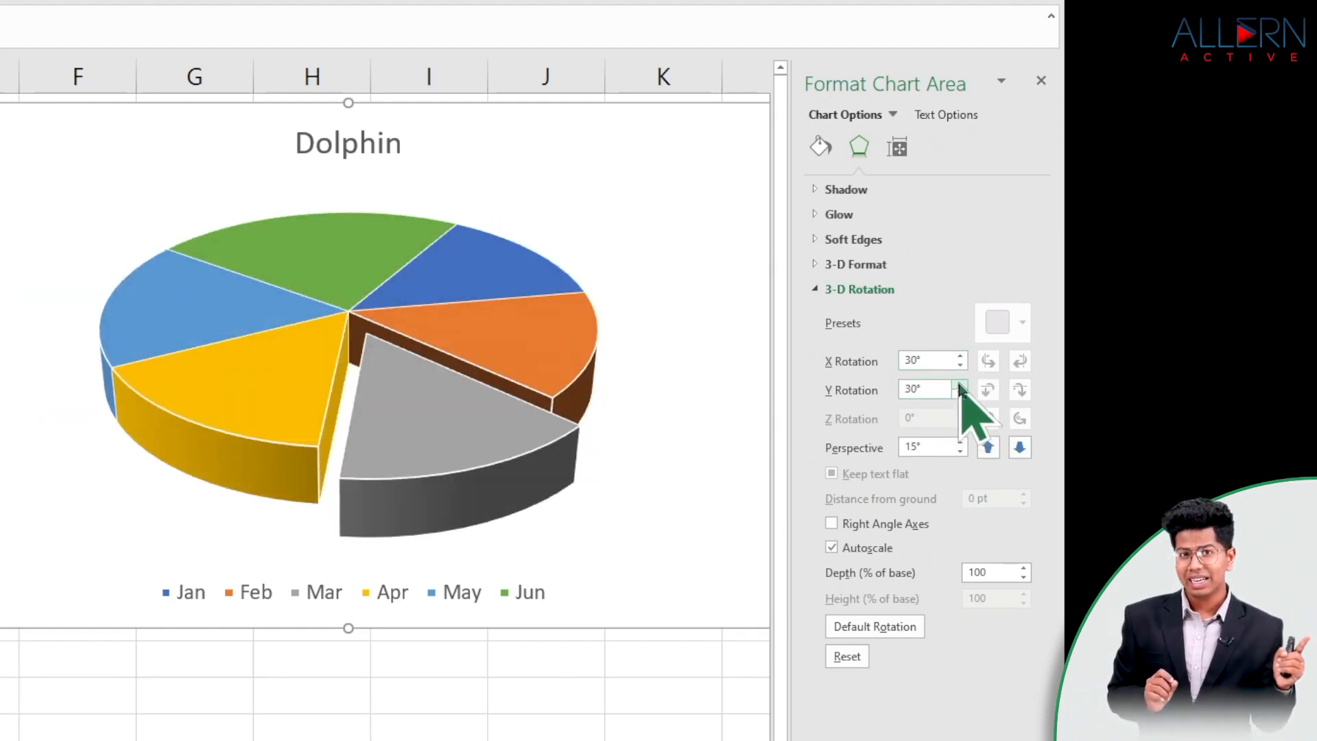
# Reduce the perspective of the Dolphin pie chart to 0.1°.
pyautogui.click(987, 448)
pyautogui.click(988, 449)
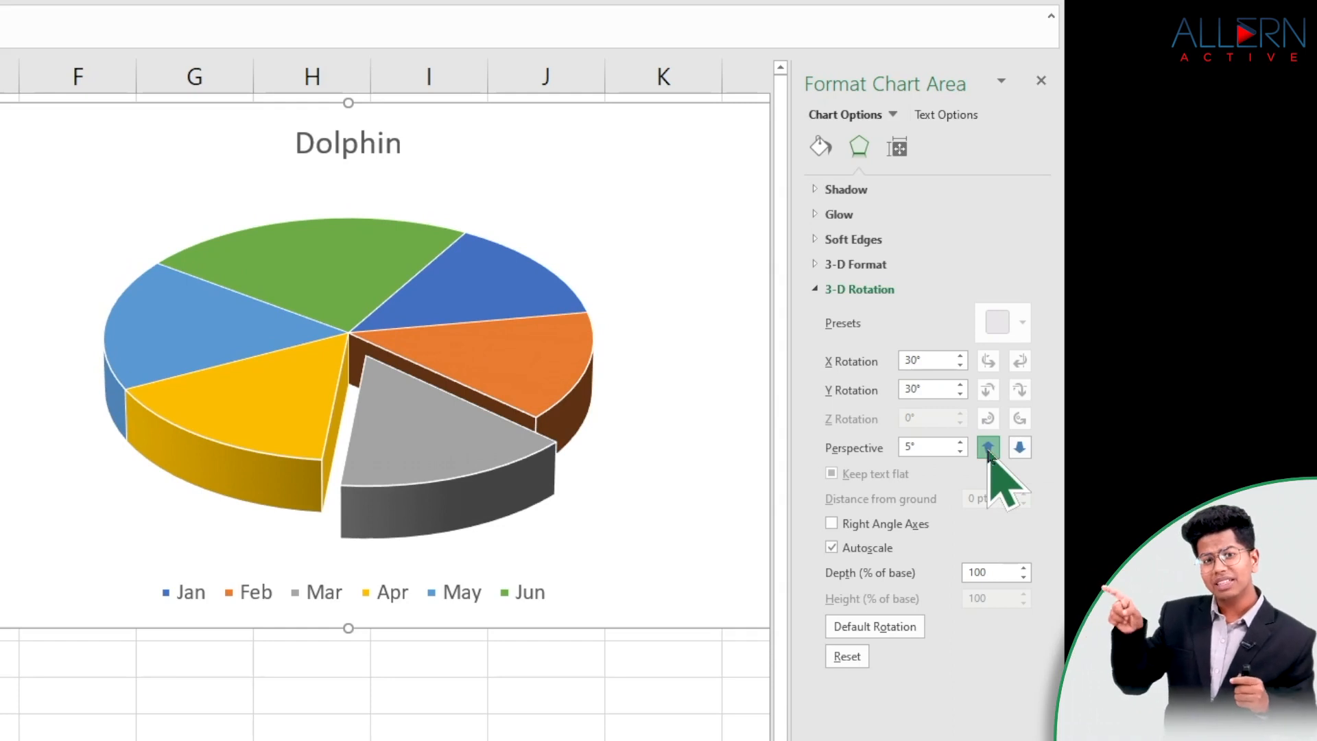
pyautogui.click(987, 448)
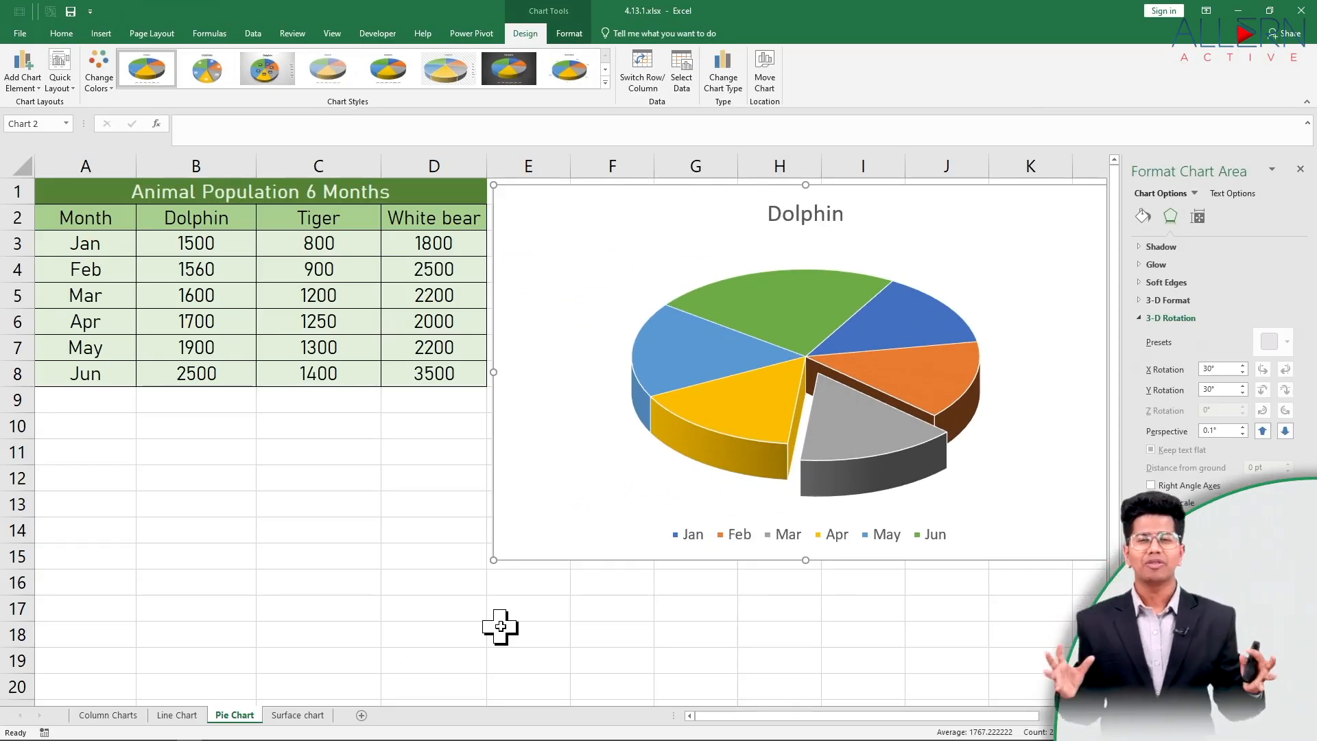
# On the Surface chart sheet, insert a 3-D Surface chart from A2:D8 and move it up and rightward, away from the table.
pyautogui.click(305, 714)
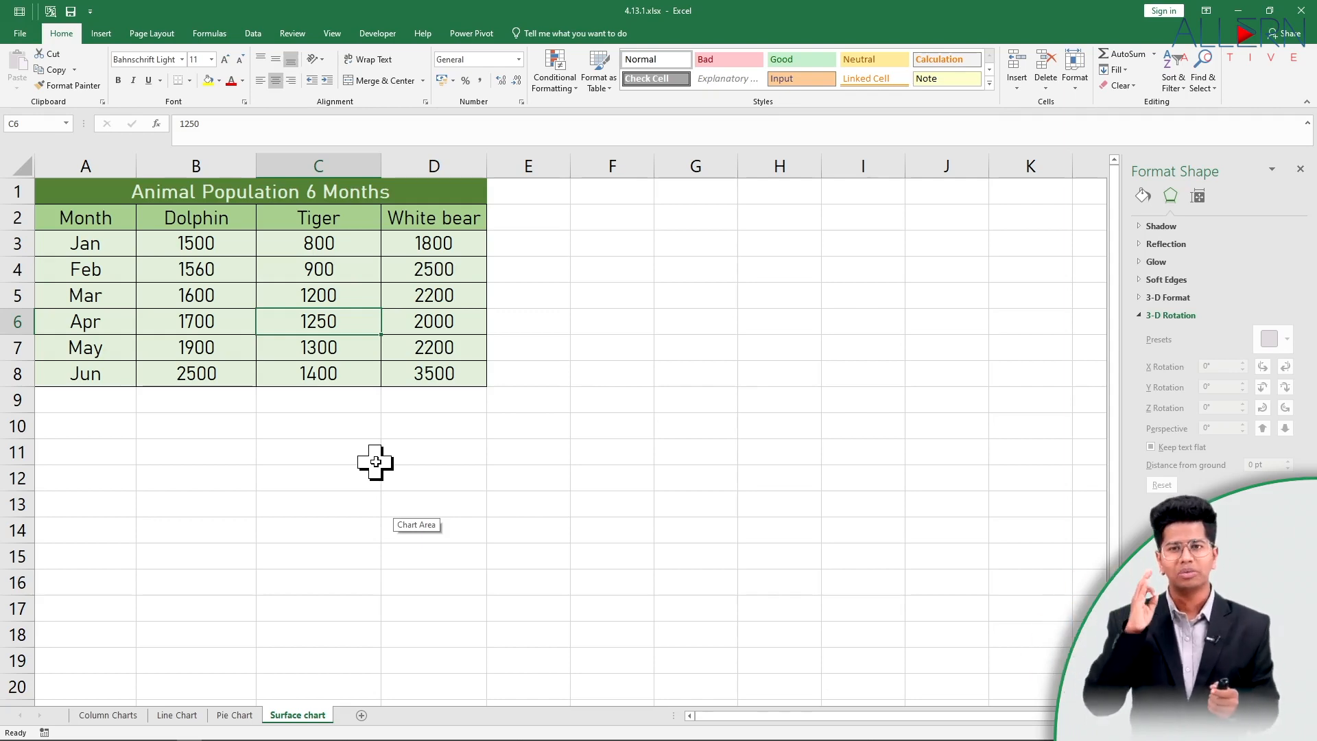
pyautogui.moveTo(73, 218); pyautogui.dragTo(360, 332)
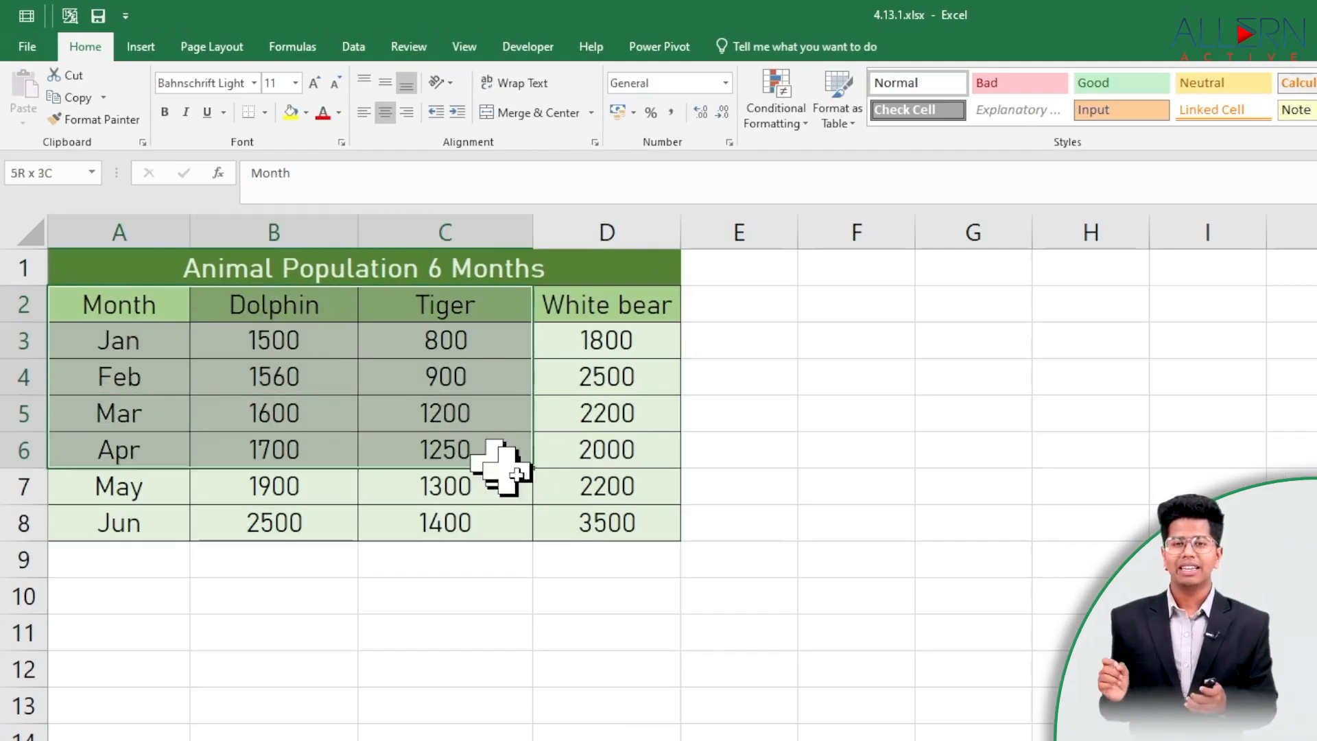
pyautogui.moveTo(495, 466); pyautogui.dragTo(599, 523)
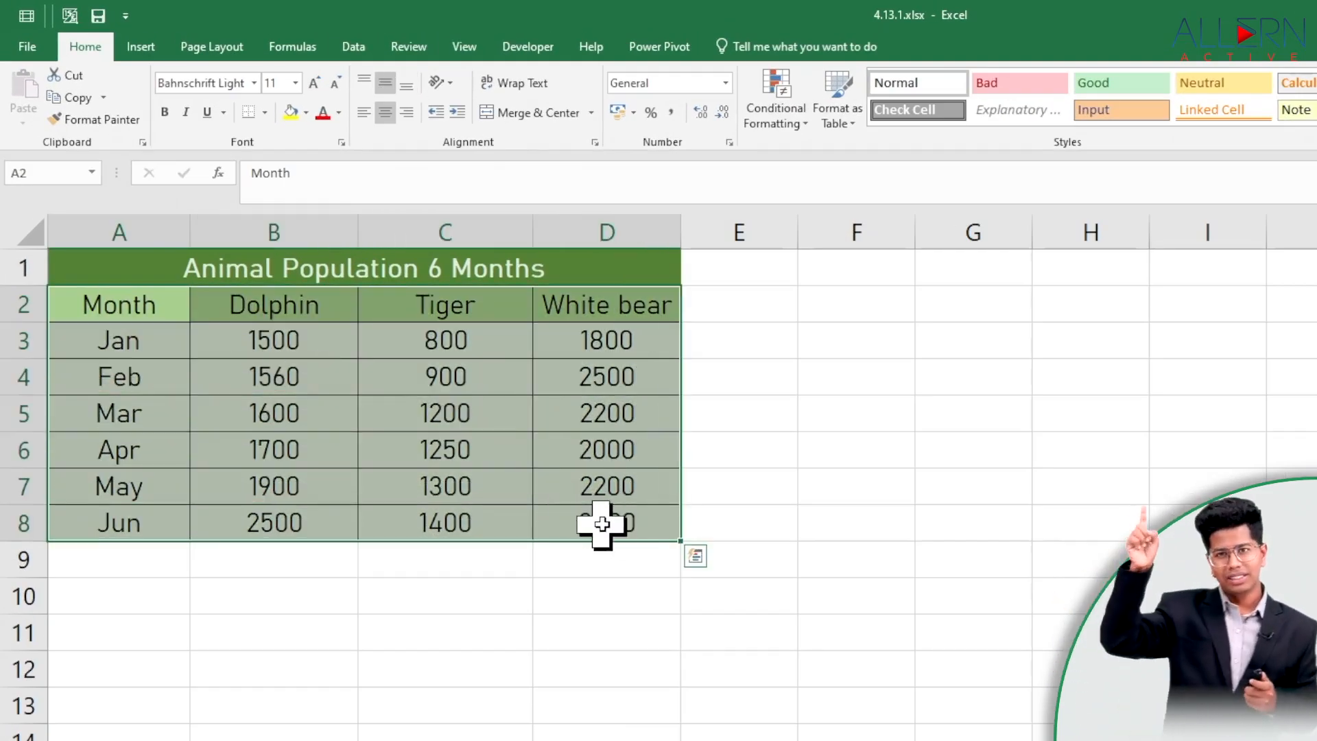
pyautogui.click(141, 46)
pyautogui.click(895, 77)
pyautogui.click(897, 359)
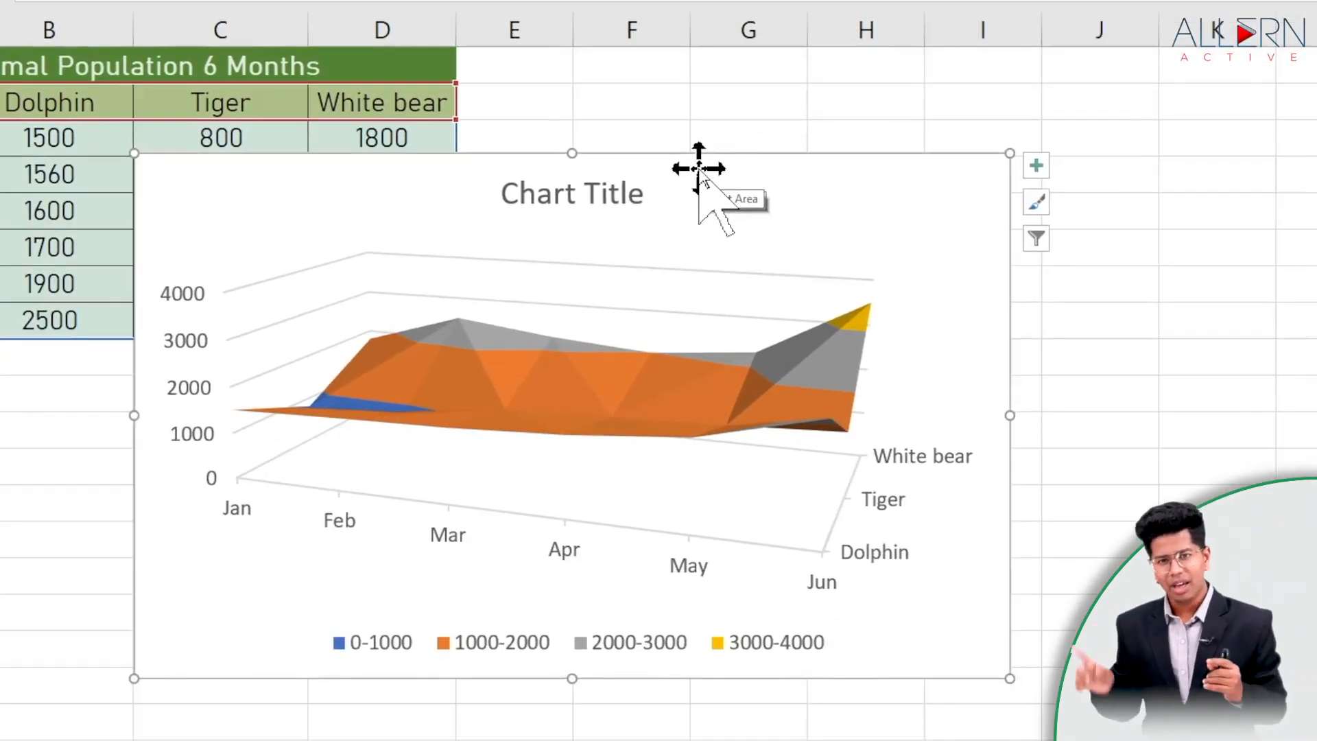
pyautogui.moveTo(698, 168); pyautogui.dragTo(855, 94)
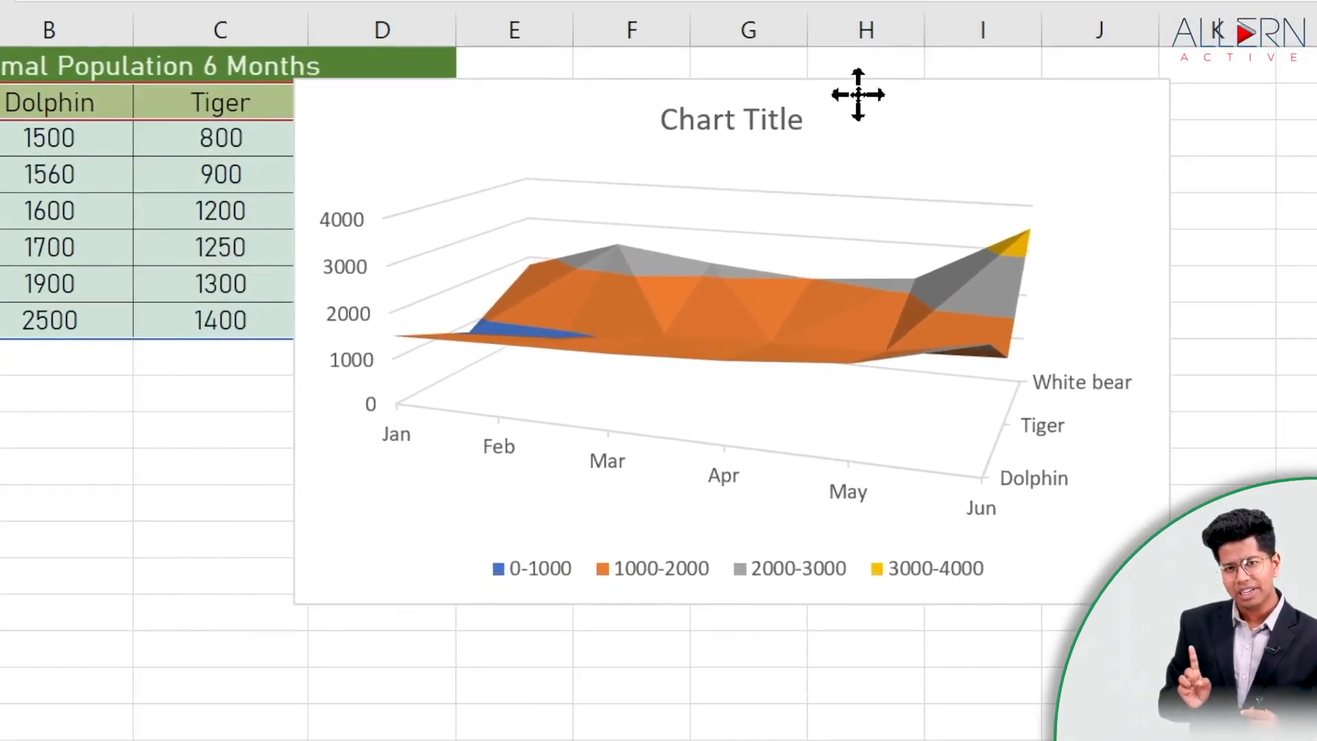